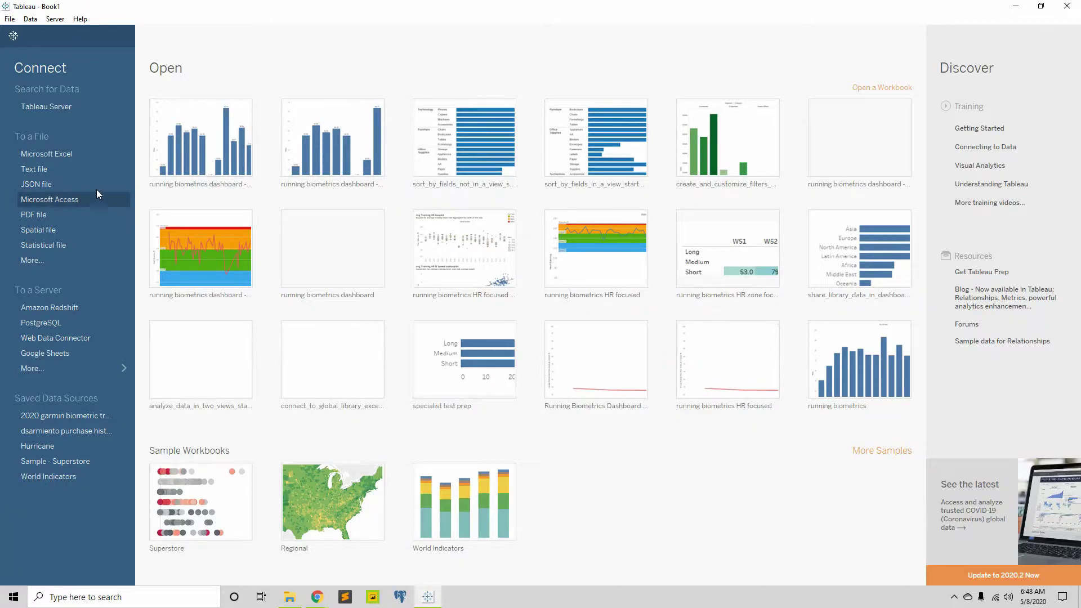
- Open the hurricane.xlsx workbook through the Microsoft Excel file connector
{"action": "left_click", "coordinate": [59, 153]}
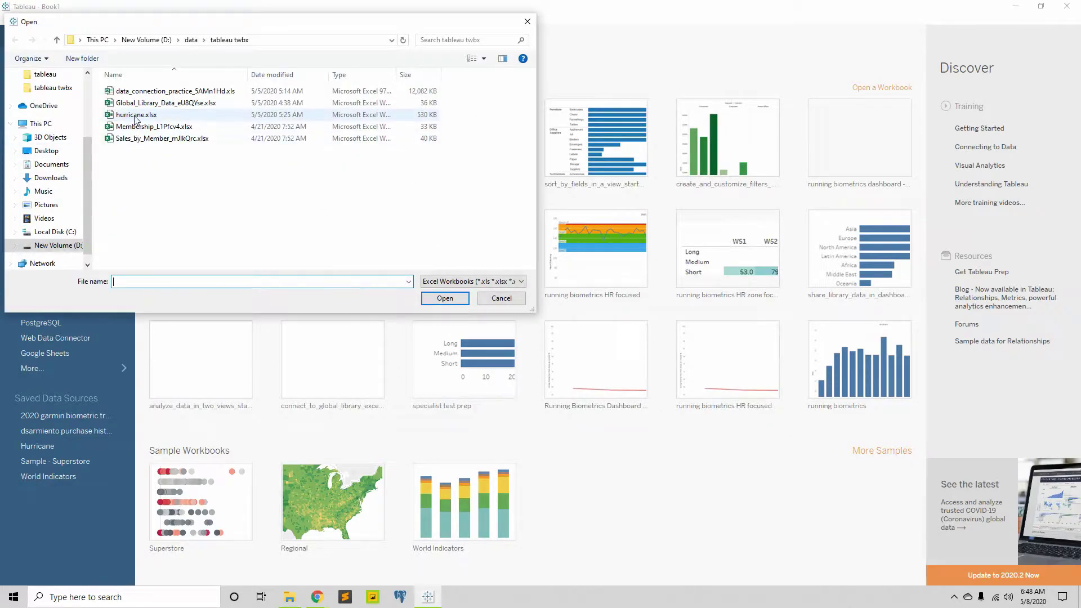
{"action": "left_click", "coordinate": [135, 115]}
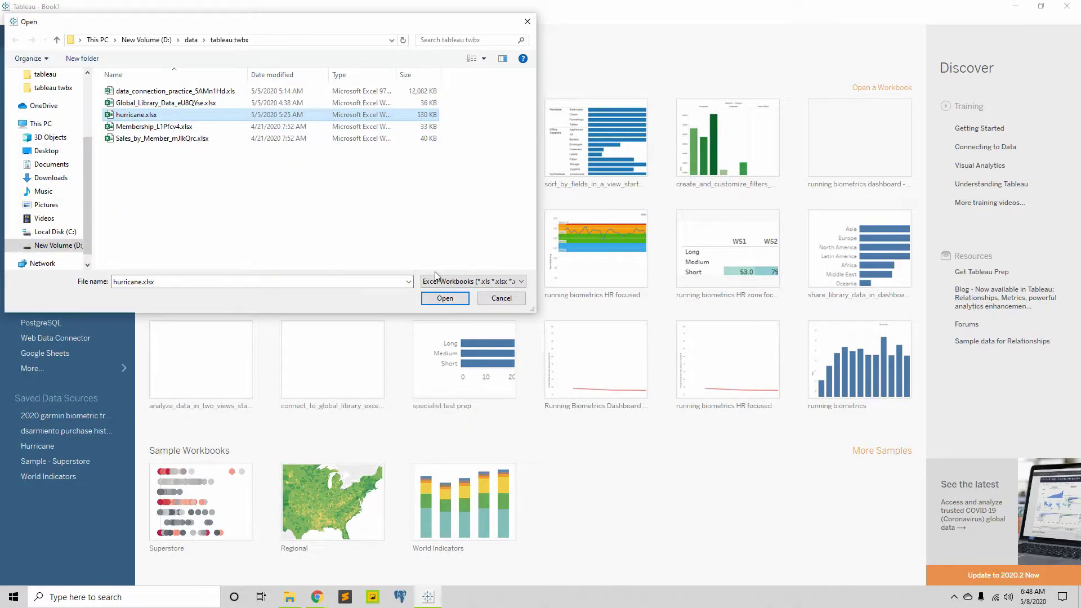
{"action": "left_click", "coordinate": [445, 298]}
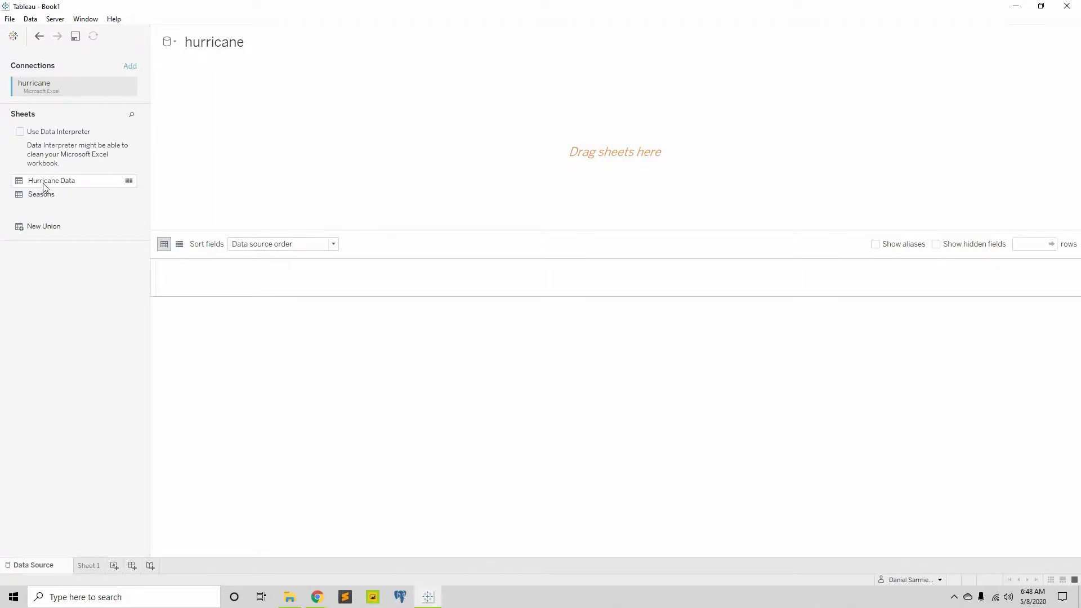
- Drag the Hurricane Data sheet onto the data source canvas and switch to Sheet 1
{"action": "left_click_drag", "start_coordinate": [45, 187], "coordinate": [321, 162]}
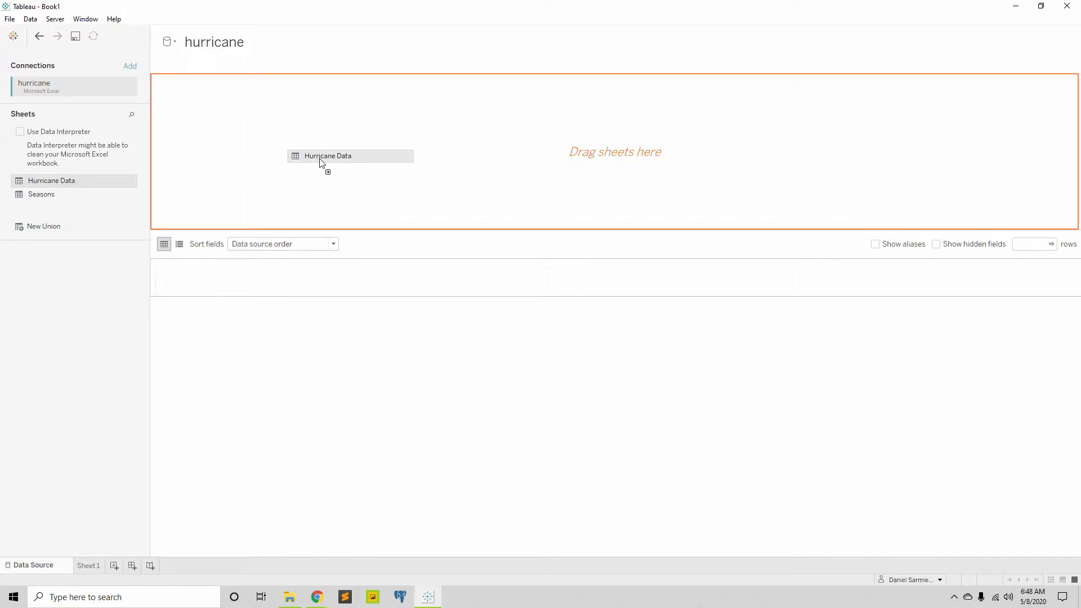
{"action": "left_click_drag", "start_coordinate": [322, 163], "coordinate": [318, 162]}
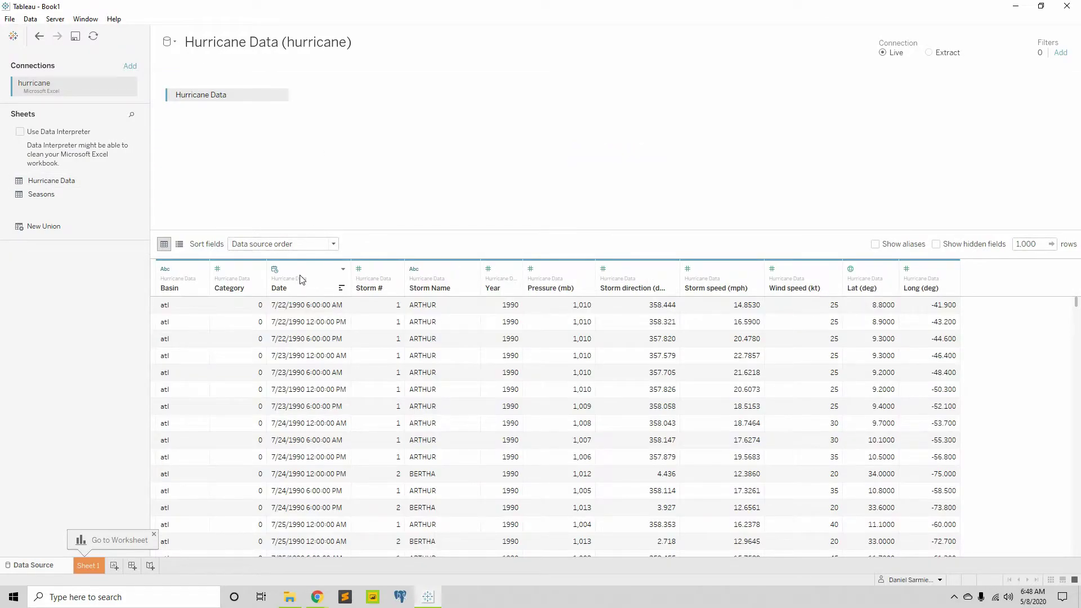
{"action": "left_click", "coordinate": [88, 566]}
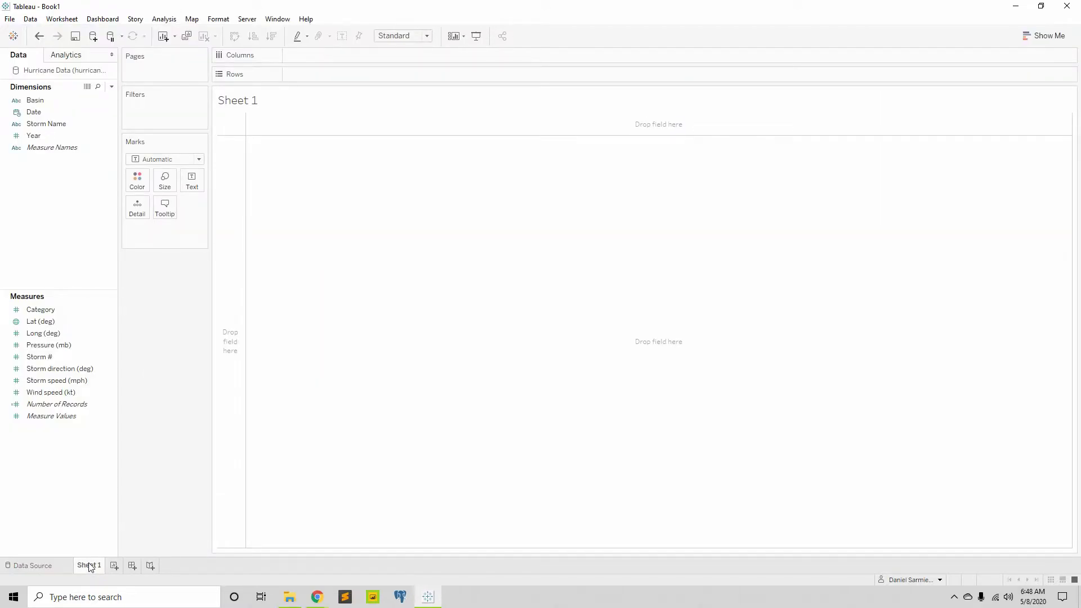
{"action": "left_click", "coordinate": [63, 321]}
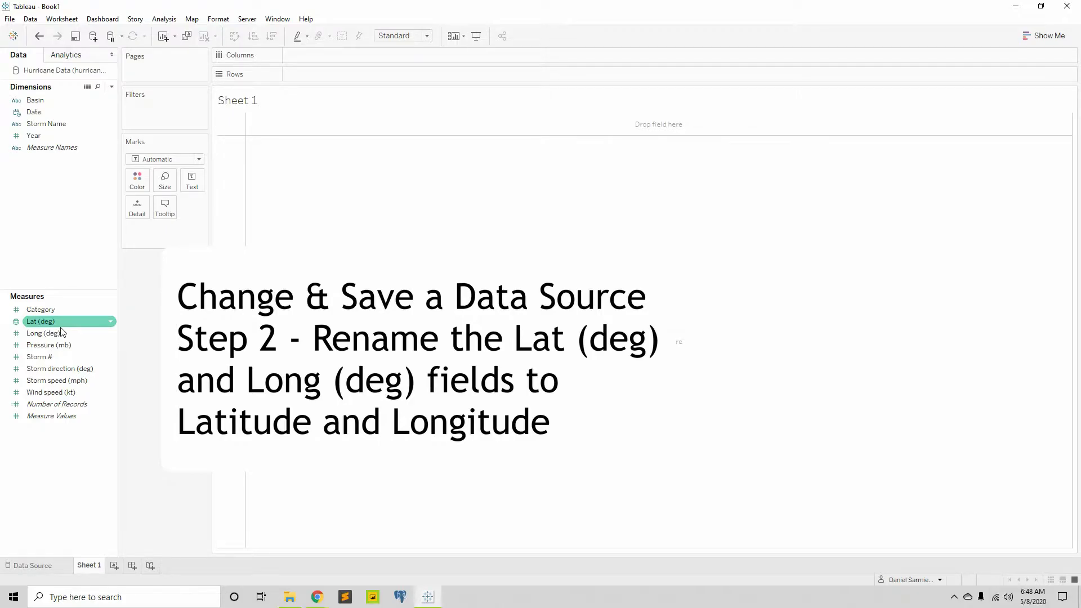
{"action": "left_click", "coordinate": [57, 290]}
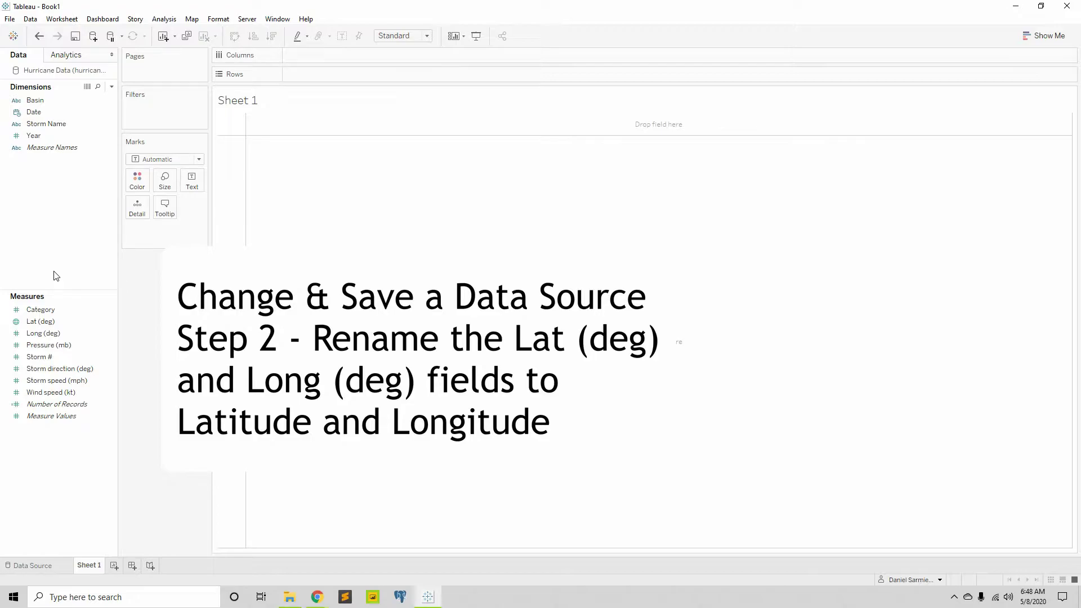
{"action": "left_click", "coordinate": [44, 323]}
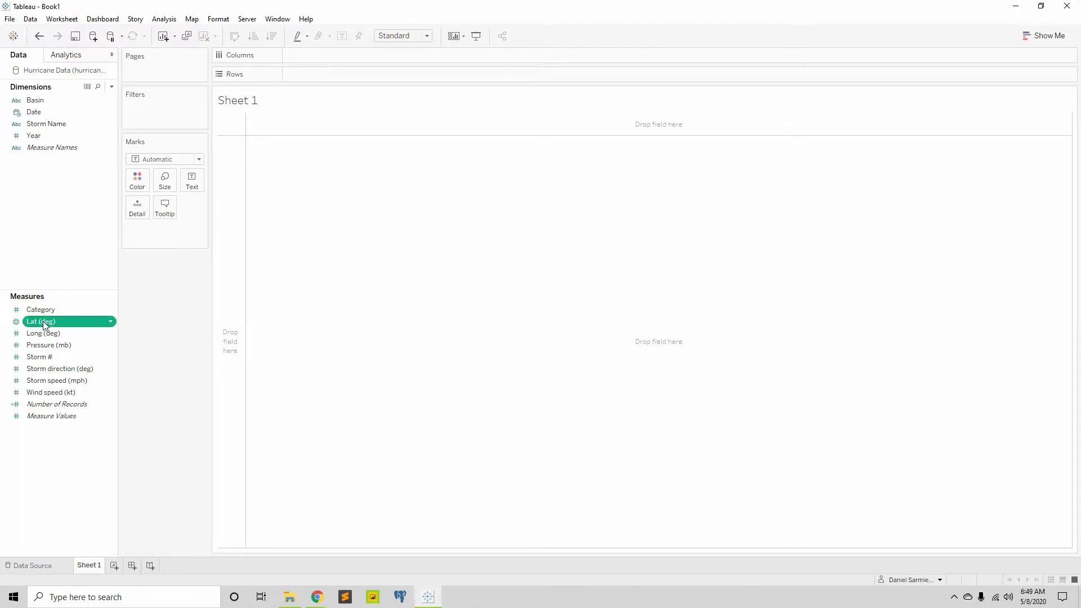
- Rename the Lat (deg) measure to Latitude
{"action": "right_click", "coordinate": [43, 324]}
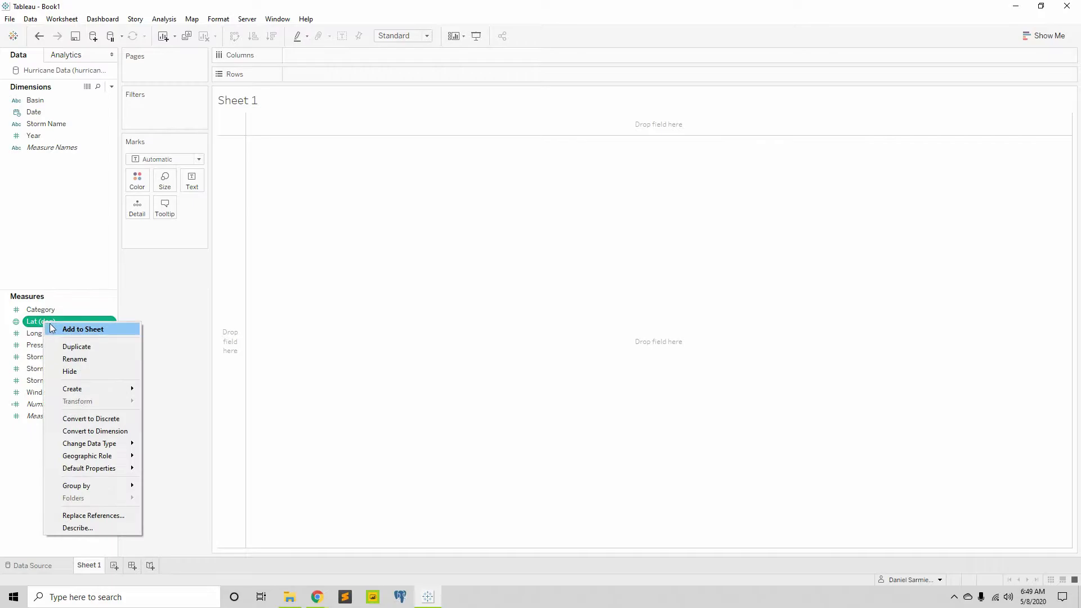
{"action": "left_click", "coordinate": [74, 363]}
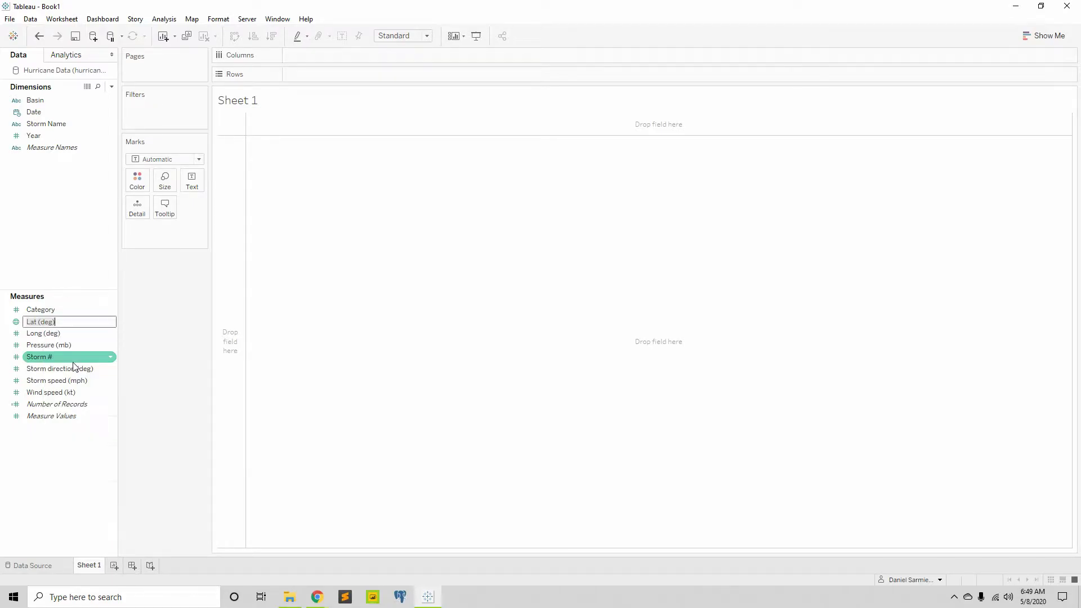
{"action": "key", "text": "BackSpace"}
{"action": "type", "text": "Lati"}
{"action": "type", "text": "tude"}
{"action": "key", "text": "BackSpace"}
{"action": "key", "text": "BackSpace"}
{"action": "key", "text": "BackSpace"}
{"action": "key", "text": "BackSpace"}
{"action": "key", "text": "Return"}
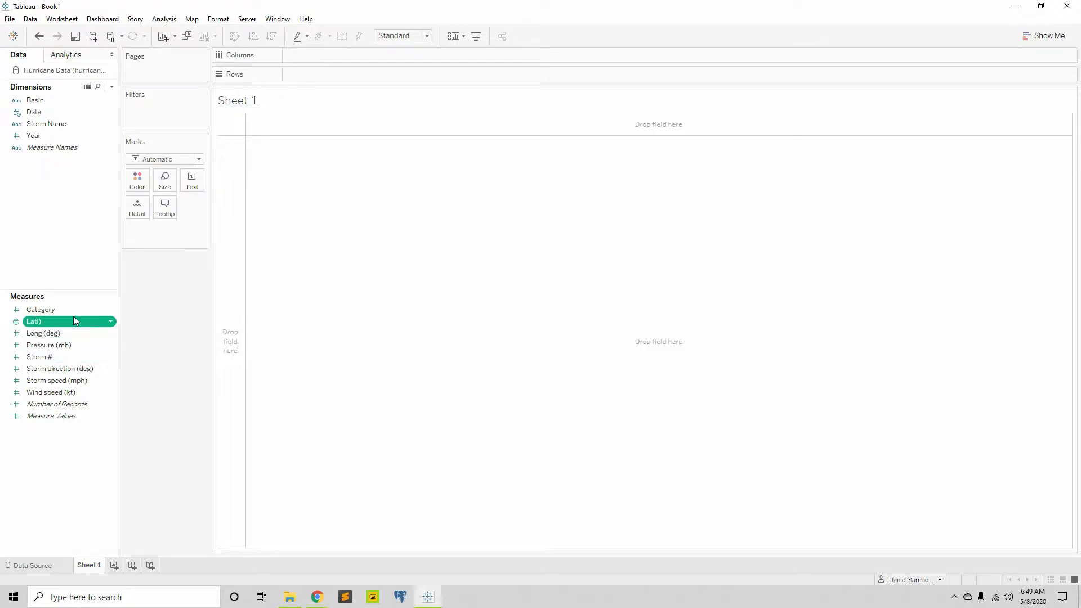
{"action": "right_click", "coordinate": [74, 322]}
{"action": "left_click", "coordinate": [102, 366]}
{"action": "key", "text": "End"}
{"action": "key", "text": "BackSpace"}
{"action": "type", "text": "tude"}
{"action": "left_click", "coordinate": [57, 345]}
- Rename the Long (deg) measure to Longitude
{"action": "left_click", "coordinate": [55, 334]}
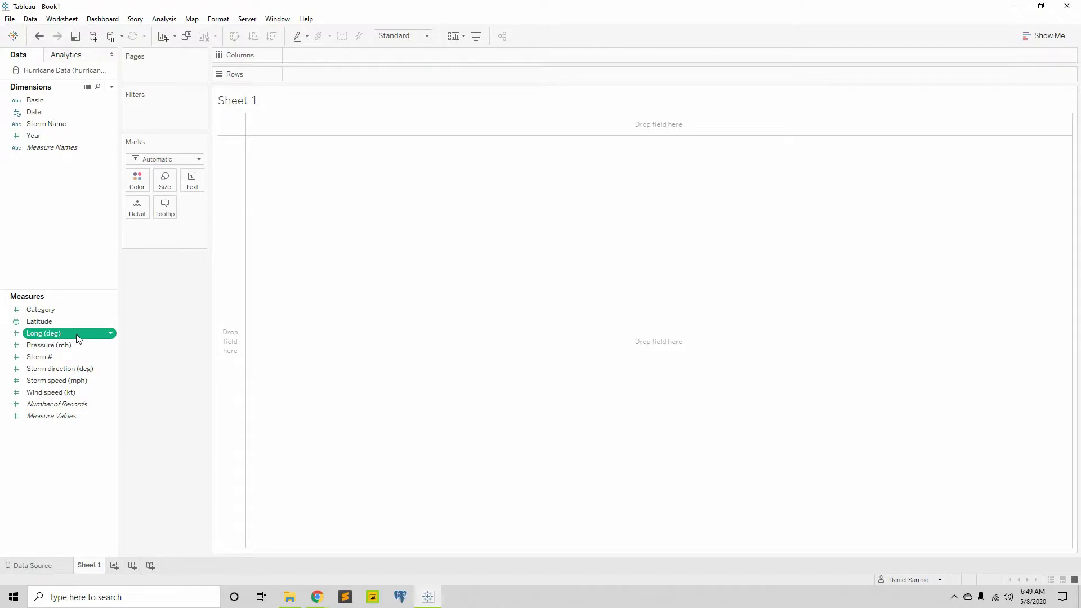
{"action": "left_click", "coordinate": [77, 334]}
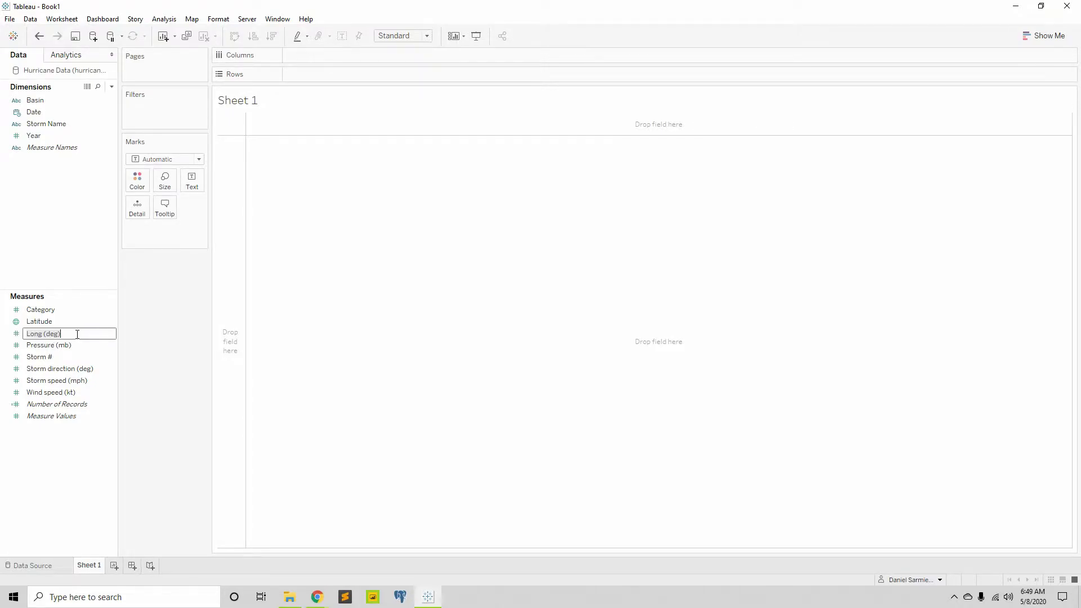
{"action": "key", "text": "BackSpace"}
{"action": "type", "text": "Longitud"}
{"action": "key", "text": "Return"}
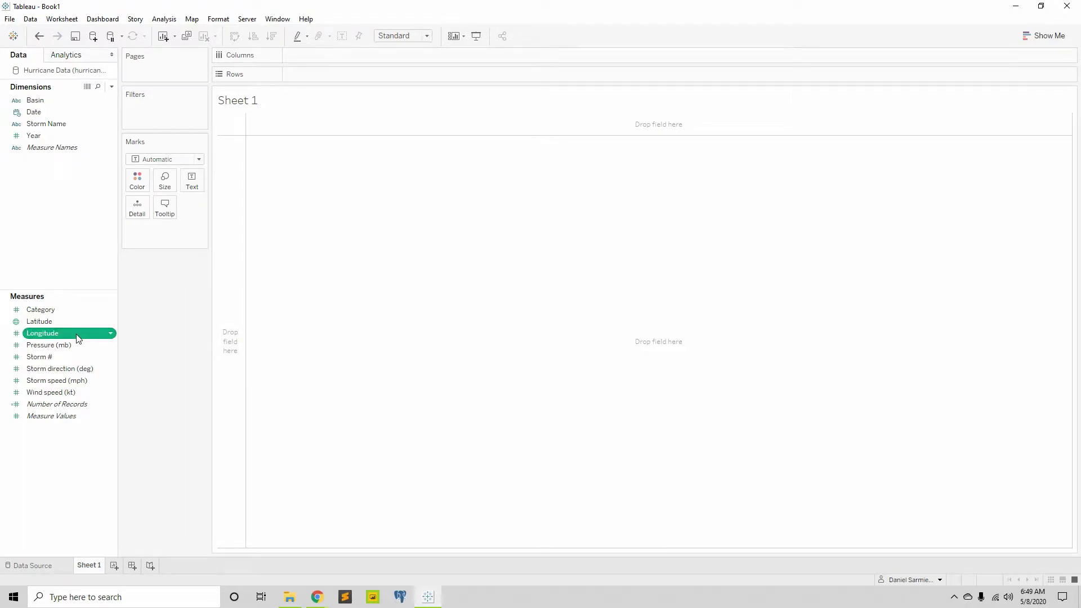
{"action": "left_click", "coordinate": [40, 37]}
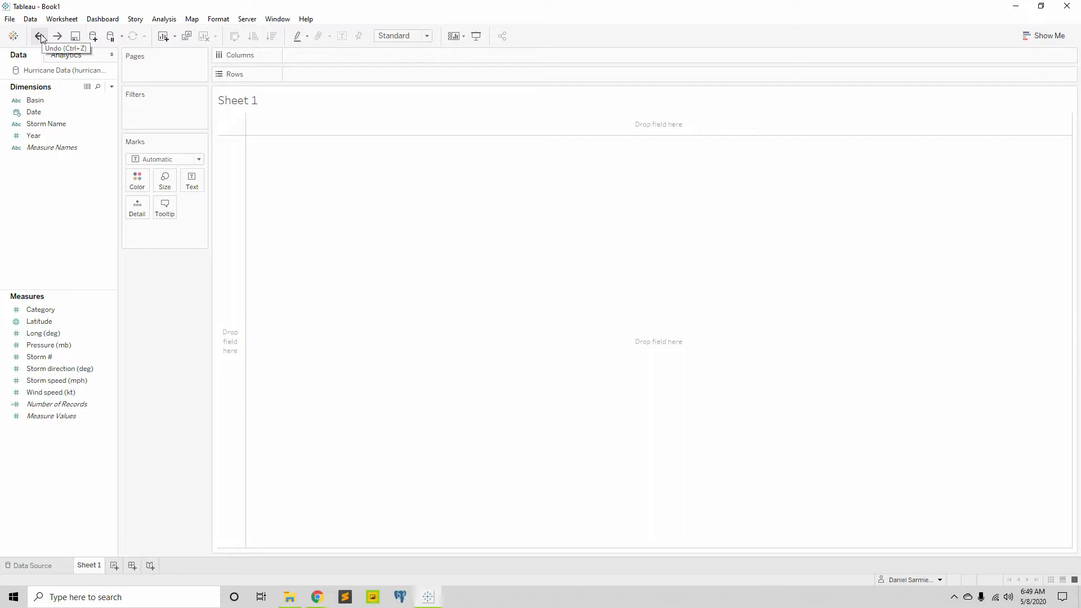
{"action": "left_click", "coordinate": [40, 36]}
{"action": "left_click", "coordinate": [40, 37]}
{"action": "left_click", "coordinate": [57, 37]}
{"action": "left_click", "coordinate": [58, 37]}
{"action": "left_click", "coordinate": [60, 37]}
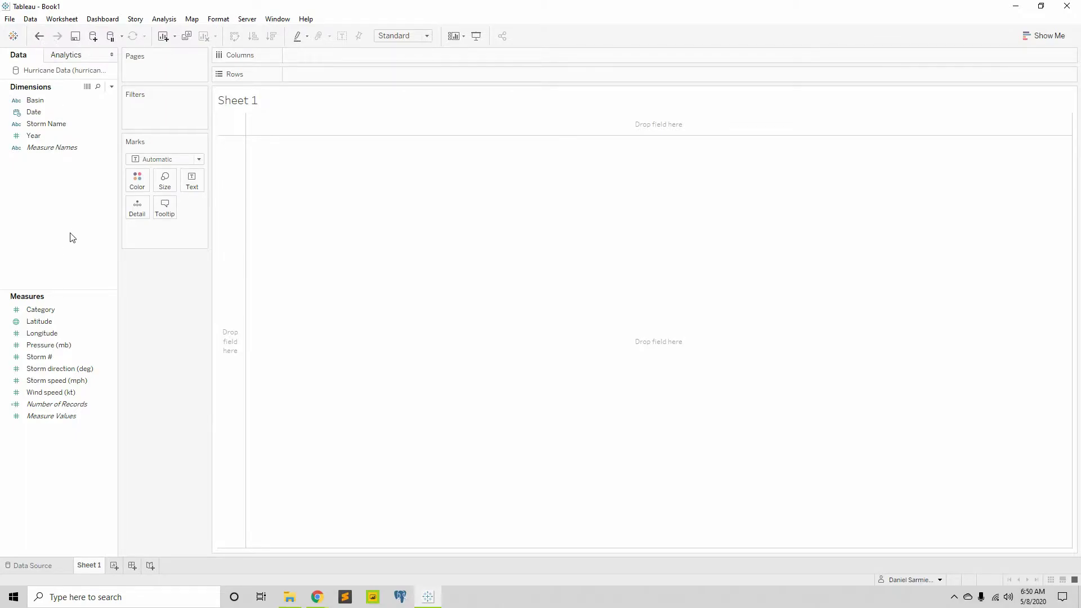
{"action": "left_click", "coordinate": [52, 336]}
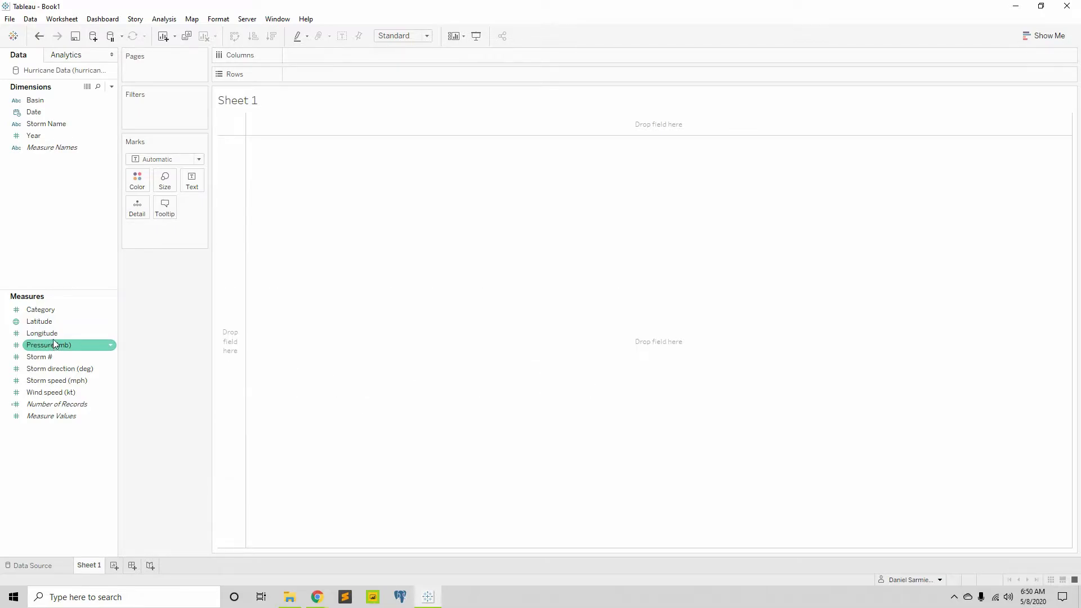
- Drag the Category field from Measures into the Dimensions pane
{"action": "left_click", "coordinate": [55, 312]}
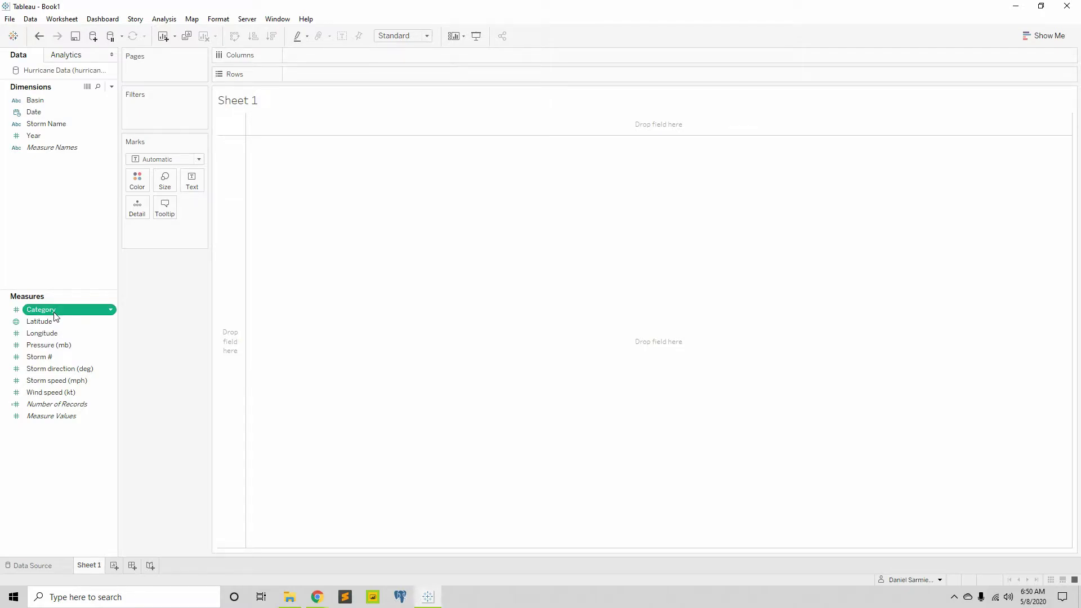
{"action": "left_click_drag", "start_coordinate": [55, 317], "coordinate": [39, 221]}
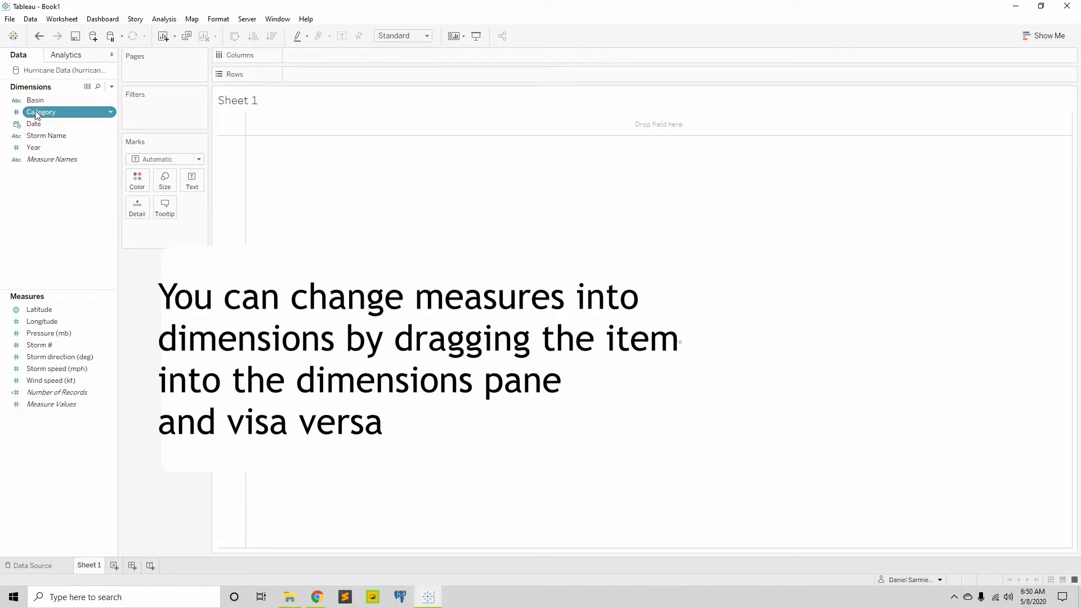
- Open the Default Properties > Color settings for the Category field
{"action": "left_click", "coordinate": [110, 113]}
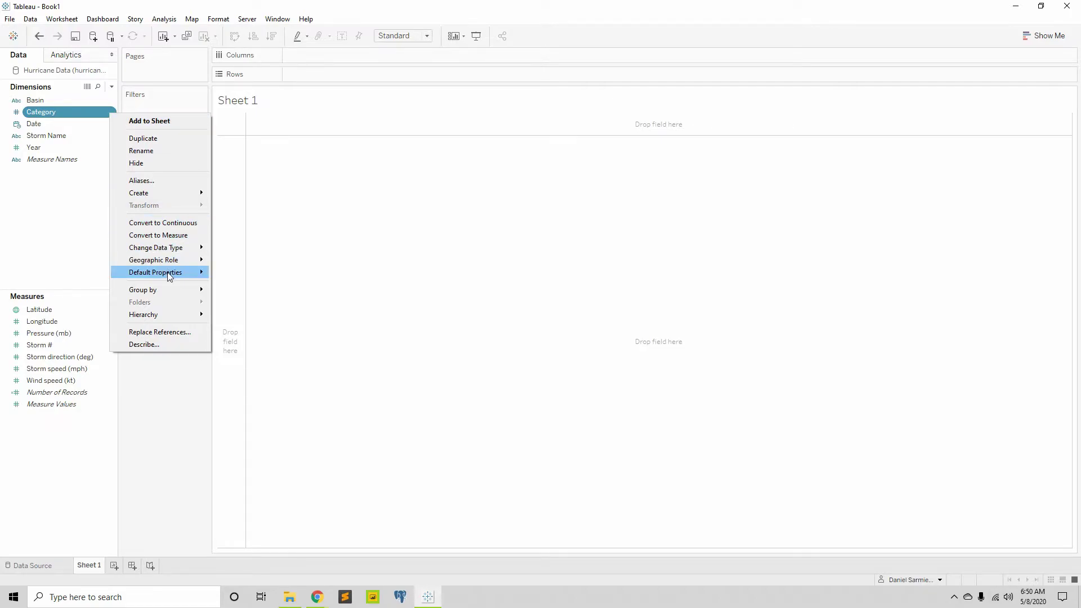
{"action": "mouse_move", "coordinate": [170, 274]}
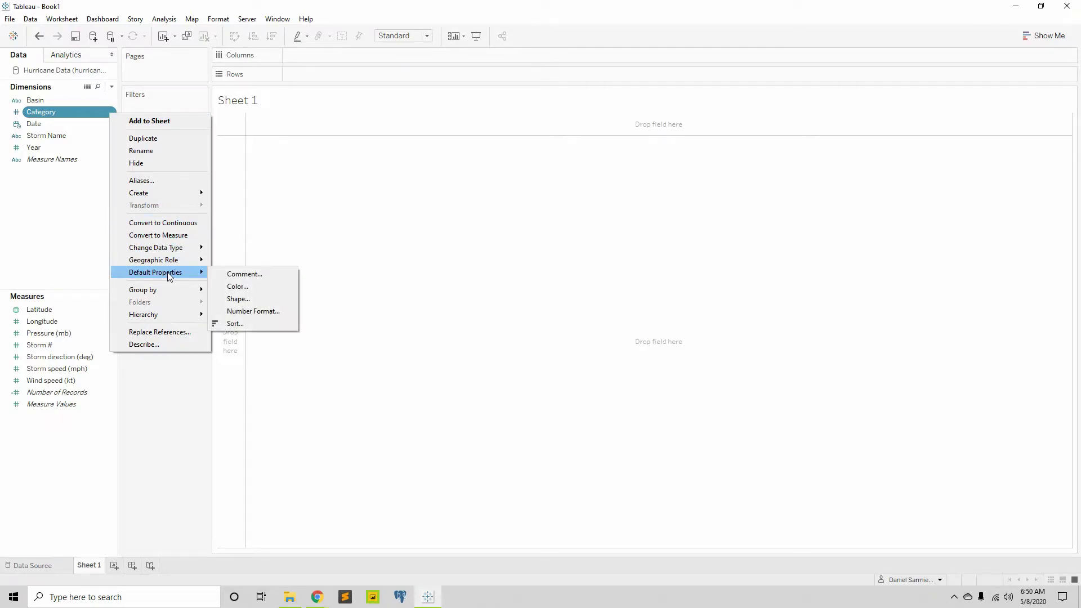
{"action": "left_click", "coordinate": [242, 285]}
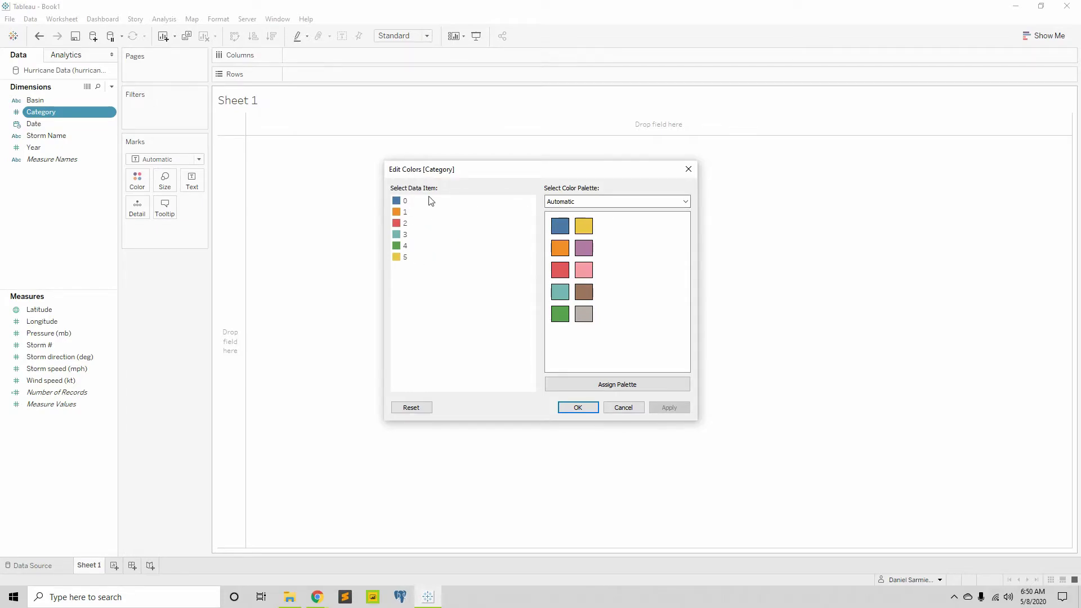
- Choose the Summer colour palette for Category after trying Traffic Light
{"action": "left_click", "coordinate": [640, 203]}
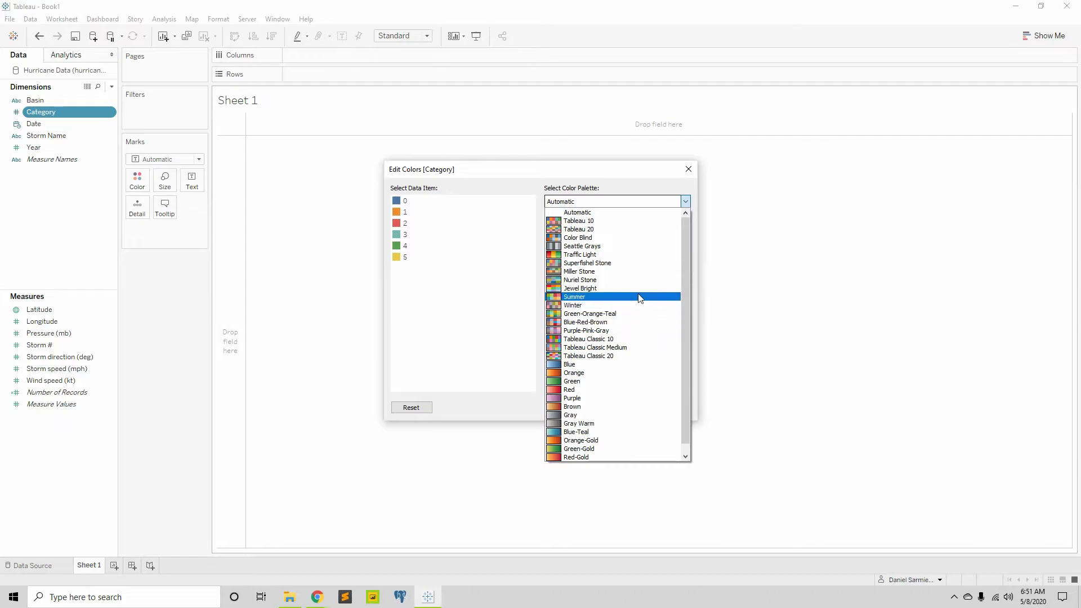
{"action": "left_click", "coordinate": [643, 255]}
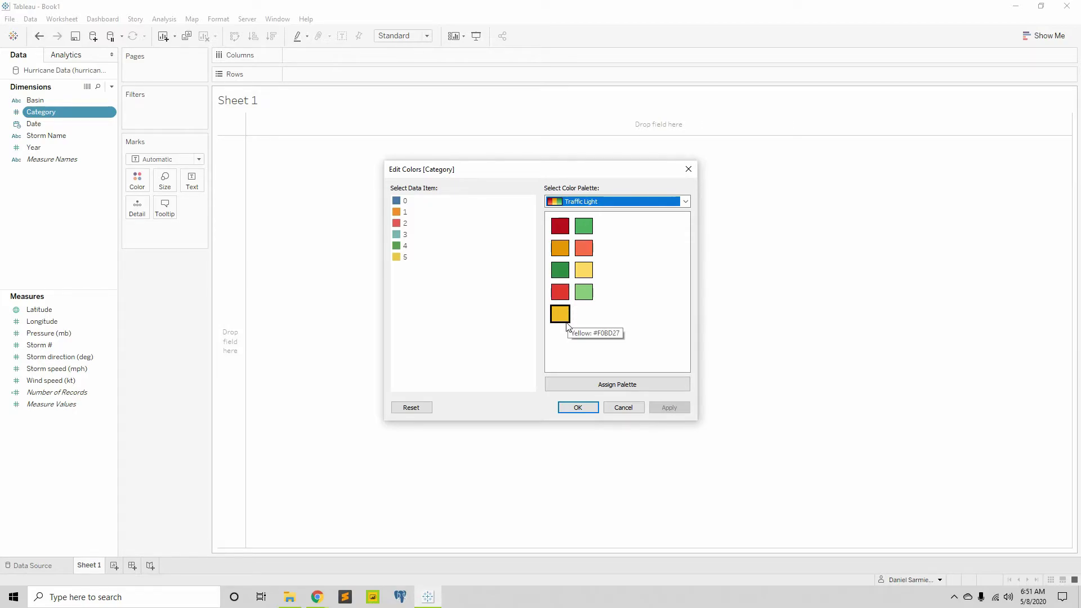
{"action": "left_click", "coordinate": [662, 204]}
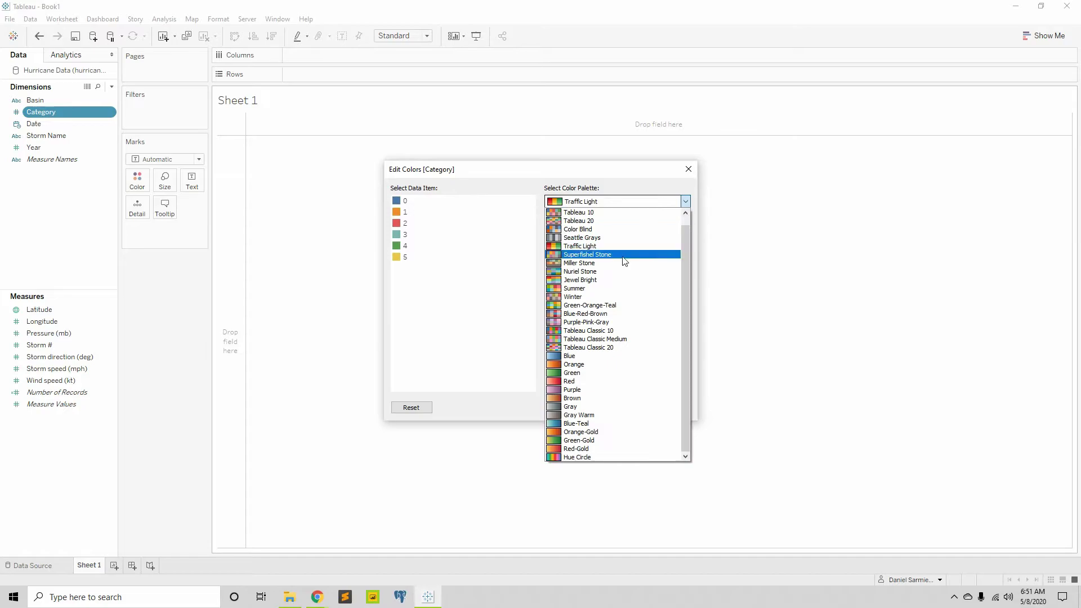
{"action": "left_click", "coordinate": [614, 289]}
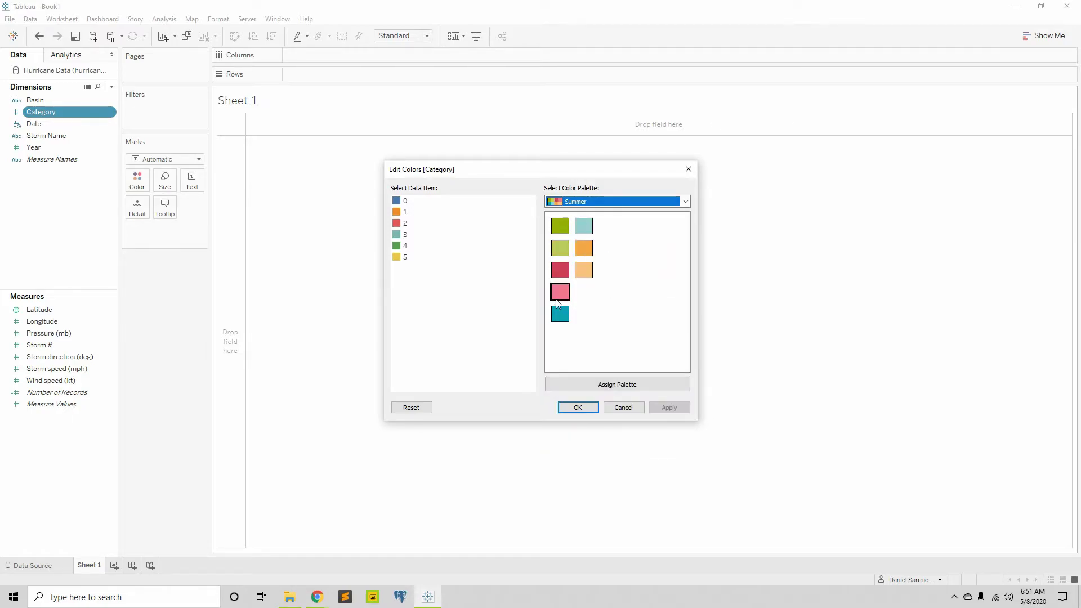
- Assign Summer swatches to Category values 0 through 5, with orange for 4 and red for 5
{"action": "left_click", "coordinate": [402, 204]}
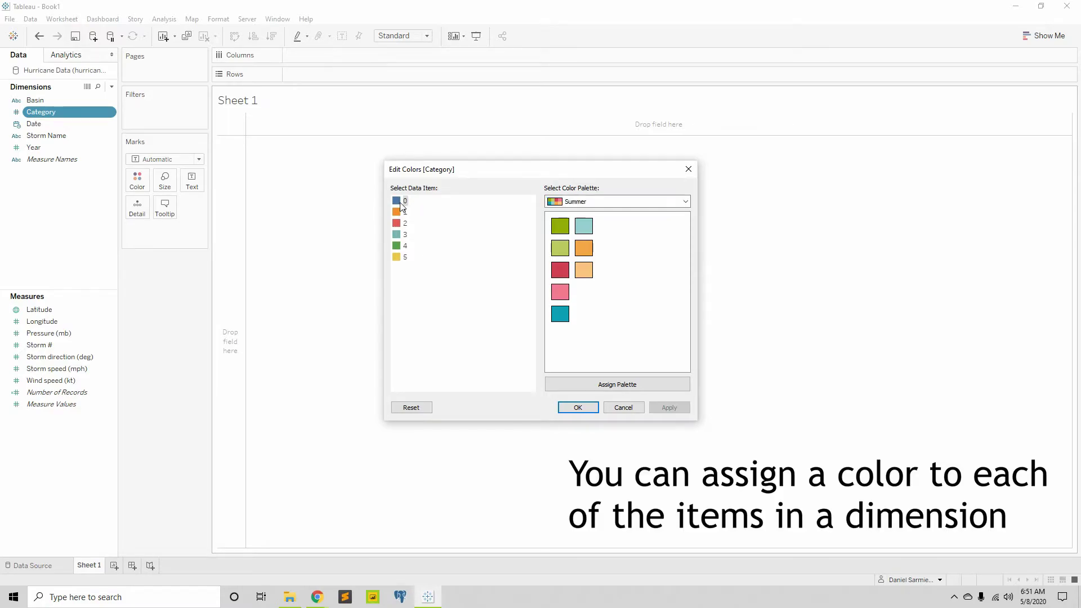
{"action": "left_click", "coordinate": [588, 228]}
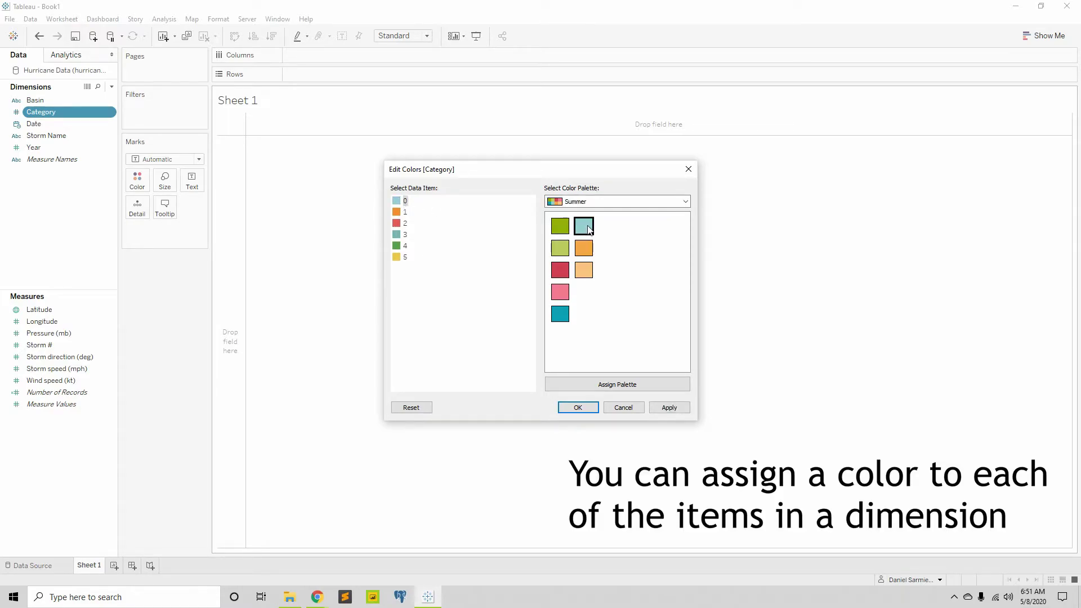
{"action": "left_click", "coordinate": [405, 213]}
{"action": "left_click", "coordinate": [561, 314]}
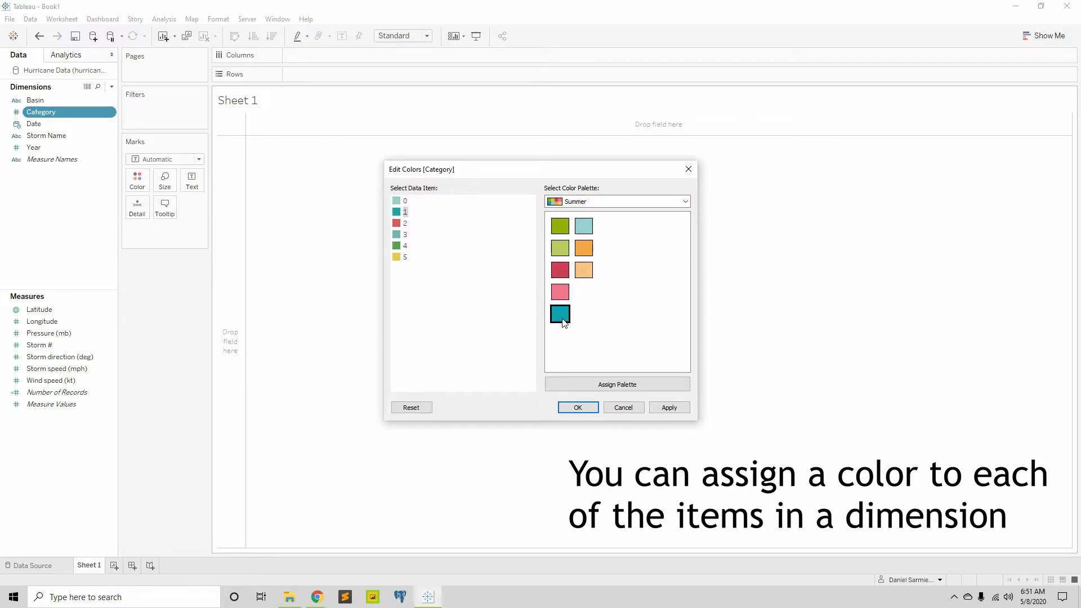
{"action": "left_click", "coordinate": [399, 225]}
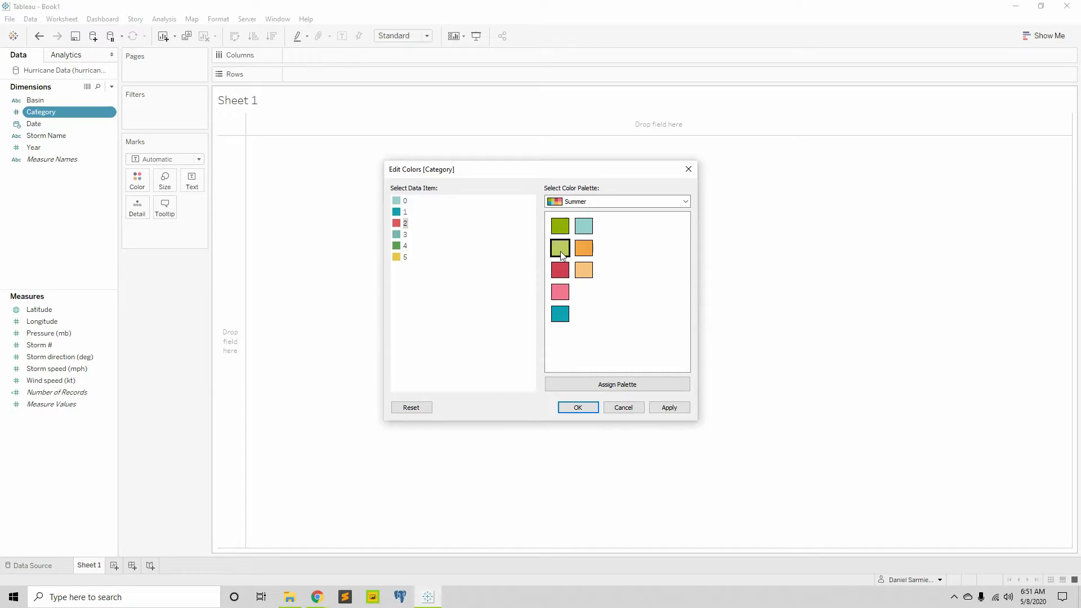
{"action": "left_click", "coordinate": [561, 251]}
{"action": "left_click", "coordinate": [406, 235]}
{"action": "left_click", "coordinate": [564, 229]}
{"action": "left_click", "coordinate": [405, 247]}
{"action": "left_click", "coordinate": [590, 255]}
{"action": "left_click", "coordinate": [406, 257]}
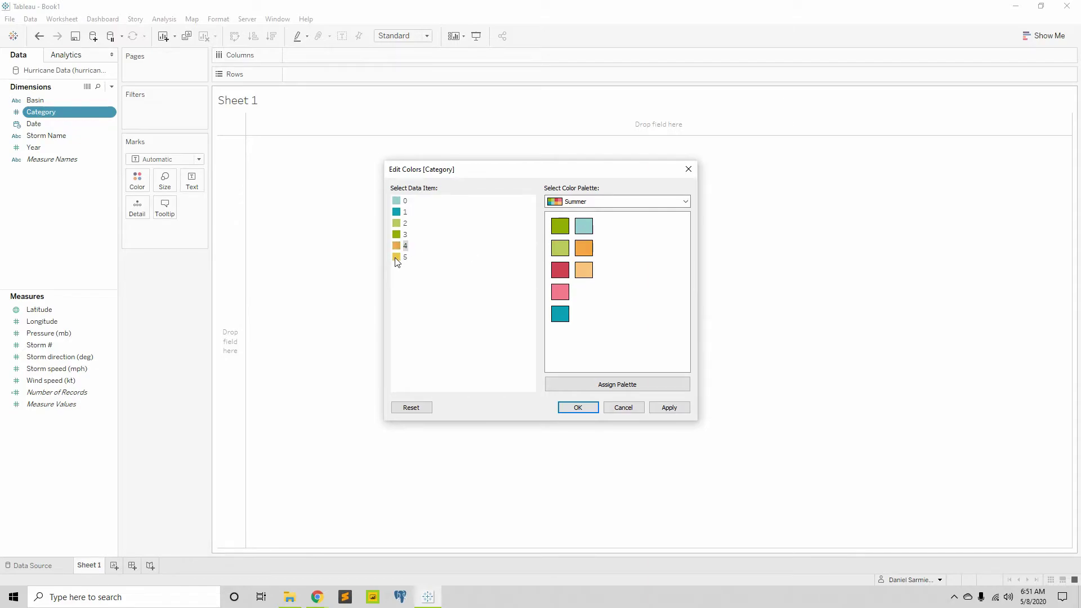
{"action": "left_click", "coordinate": [560, 271]}
- Recolour values 0–3 as teal, light green, dark green and light orange
{"action": "left_click", "coordinate": [407, 212]}
{"action": "left_click", "coordinate": [398, 201]}
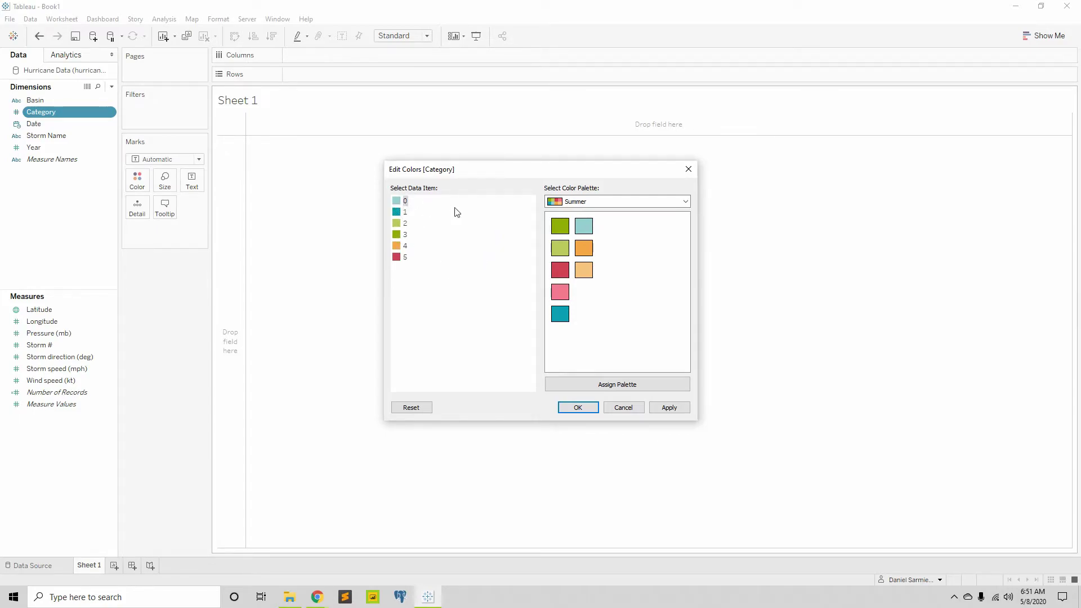
{"action": "left_click", "coordinate": [561, 314]}
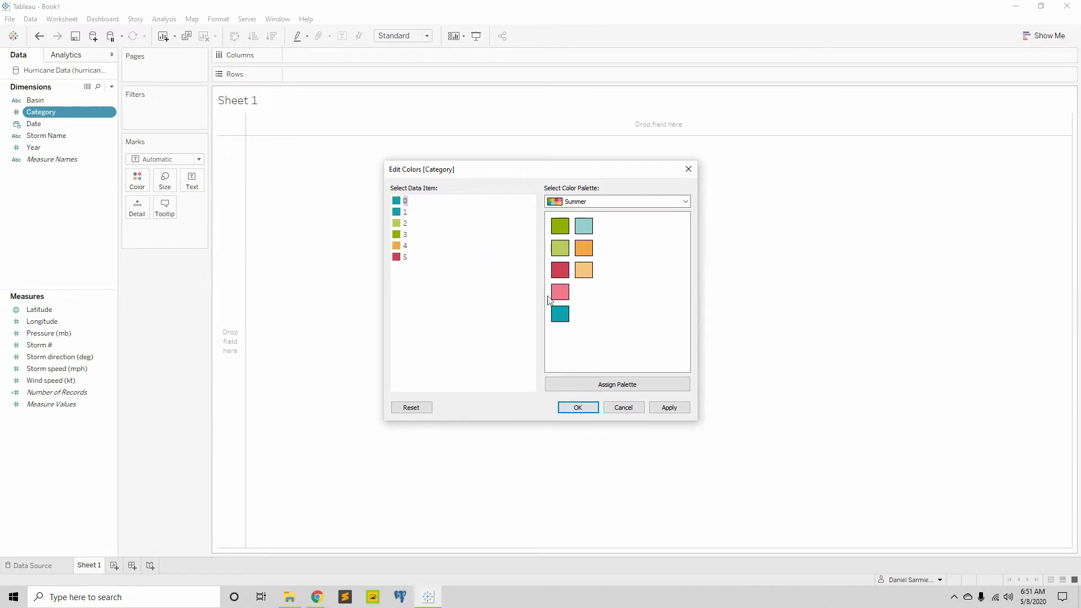
{"action": "left_click", "coordinate": [560, 246]}
{"action": "left_click", "coordinate": [398, 223]}
{"action": "left_click", "coordinate": [560, 226]}
{"action": "left_click", "coordinate": [404, 234]}
{"action": "left_click", "coordinate": [584, 270]}
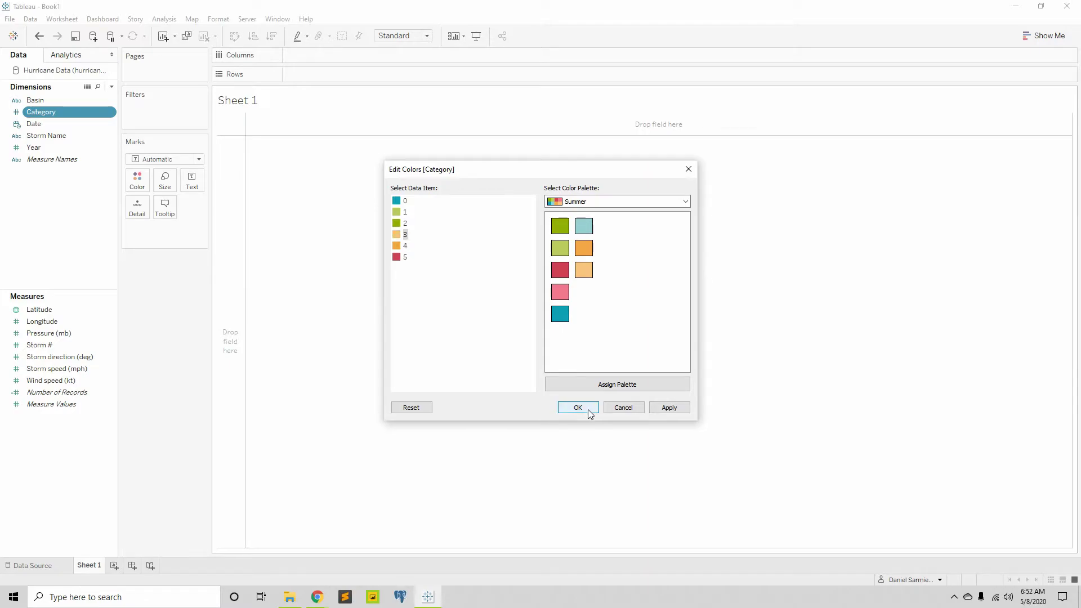
{"action": "left_click", "coordinate": [591, 409]}
- Accept the Category colours and give the Longitude field the Longitude geographic role
{"action": "left_click", "coordinate": [587, 414]}
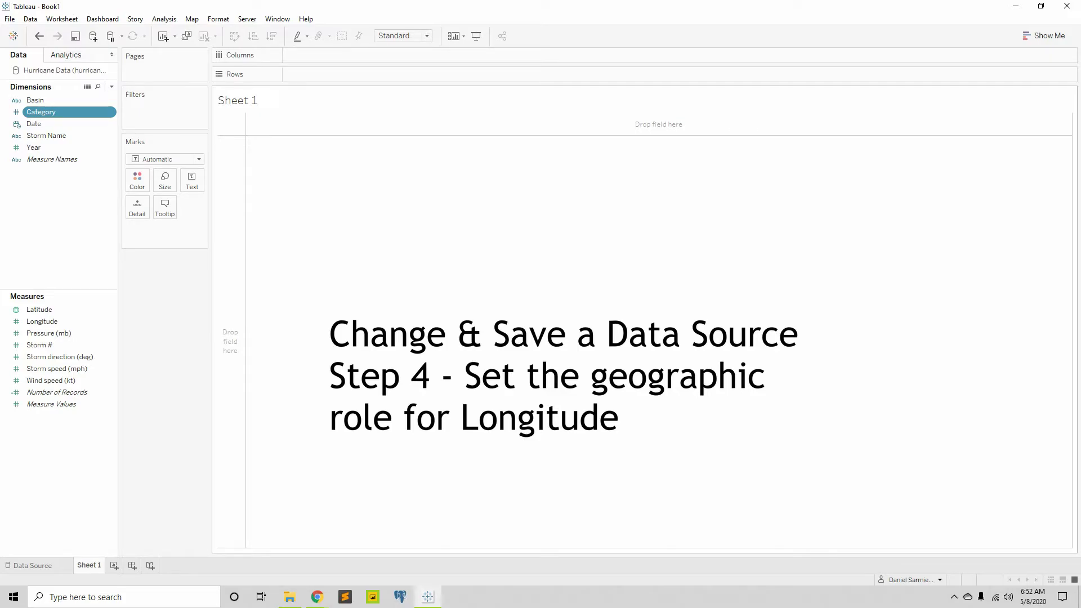
{"action": "left_click", "coordinate": [78, 325]}
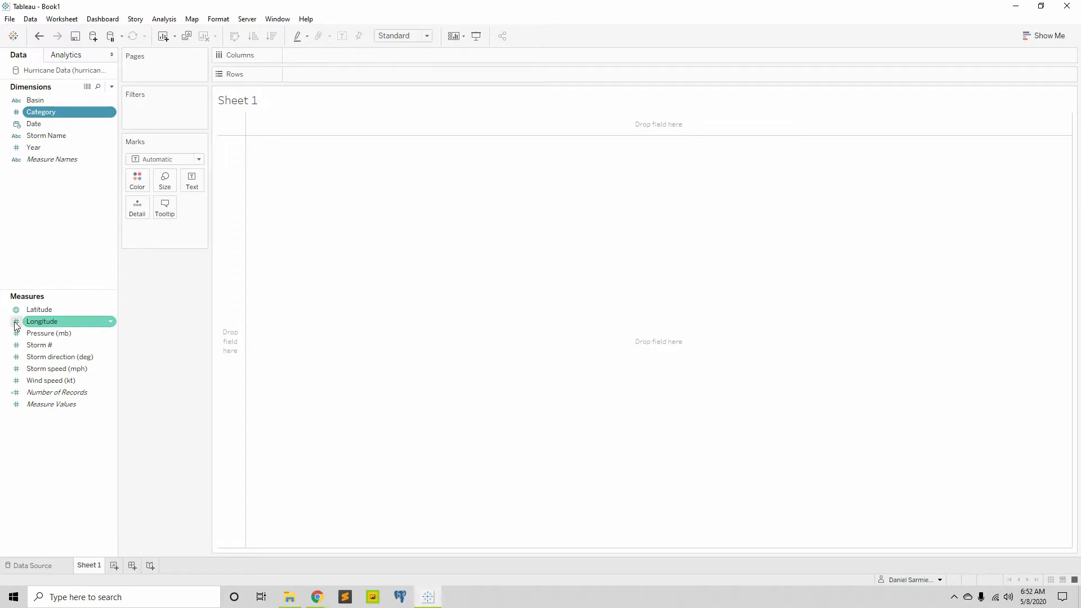
{"action": "left_click", "coordinate": [40, 325]}
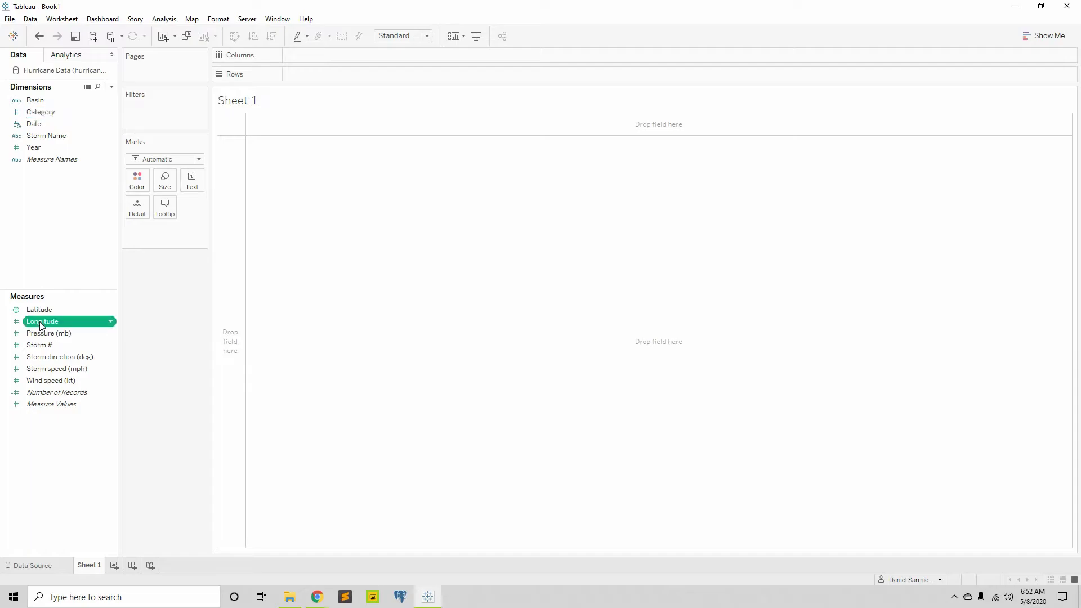
{"action": "left_click", "coordinate": [111, 322]}
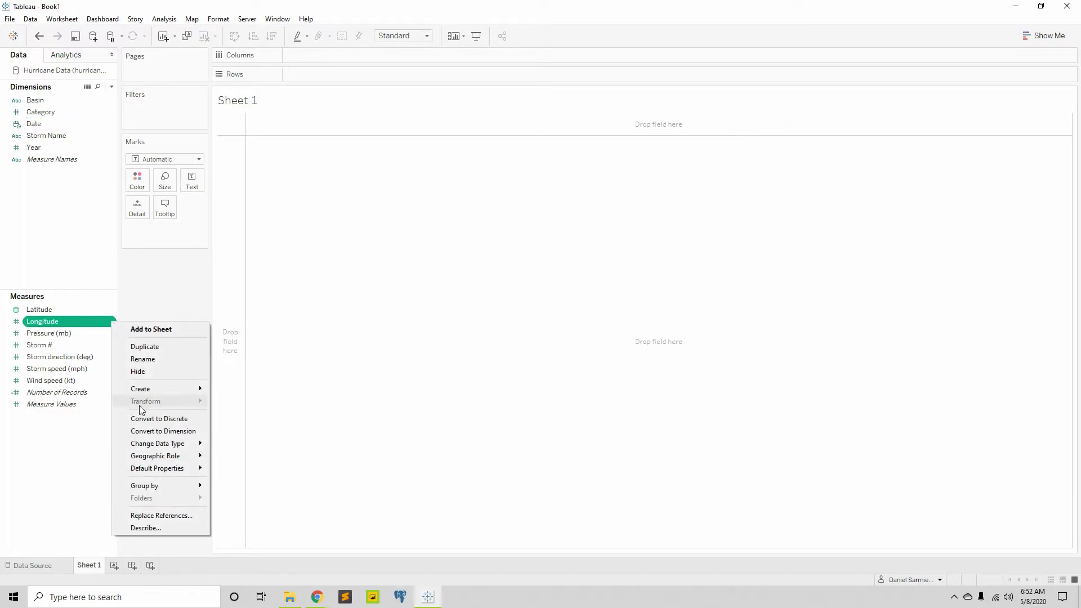
{"action": "mouse_move", "coordinate": [167, 470]}
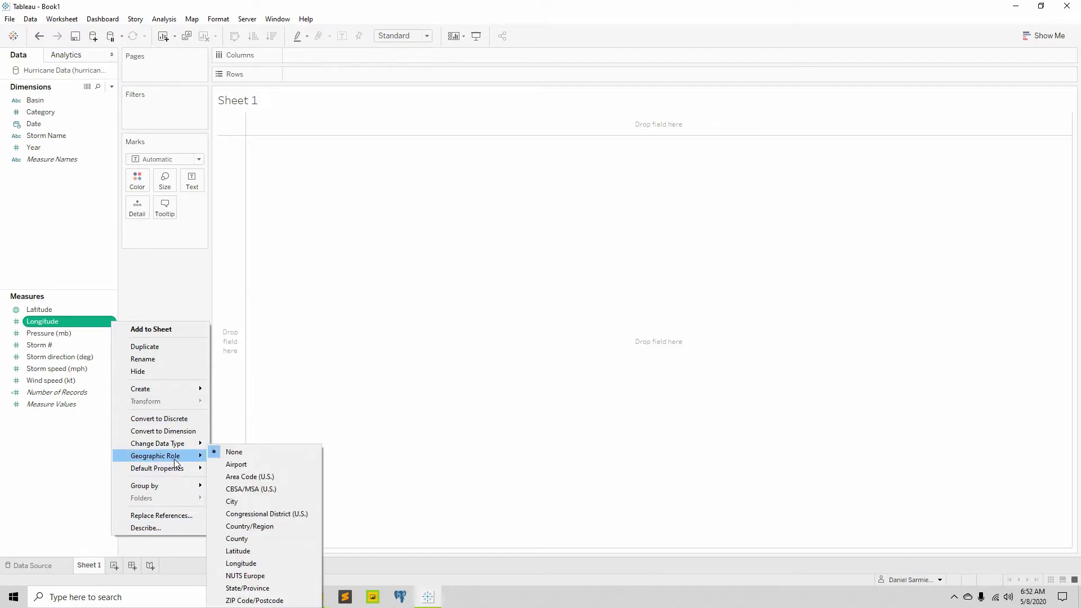
{"action": "left_click", "coordinate": [258, 564]}
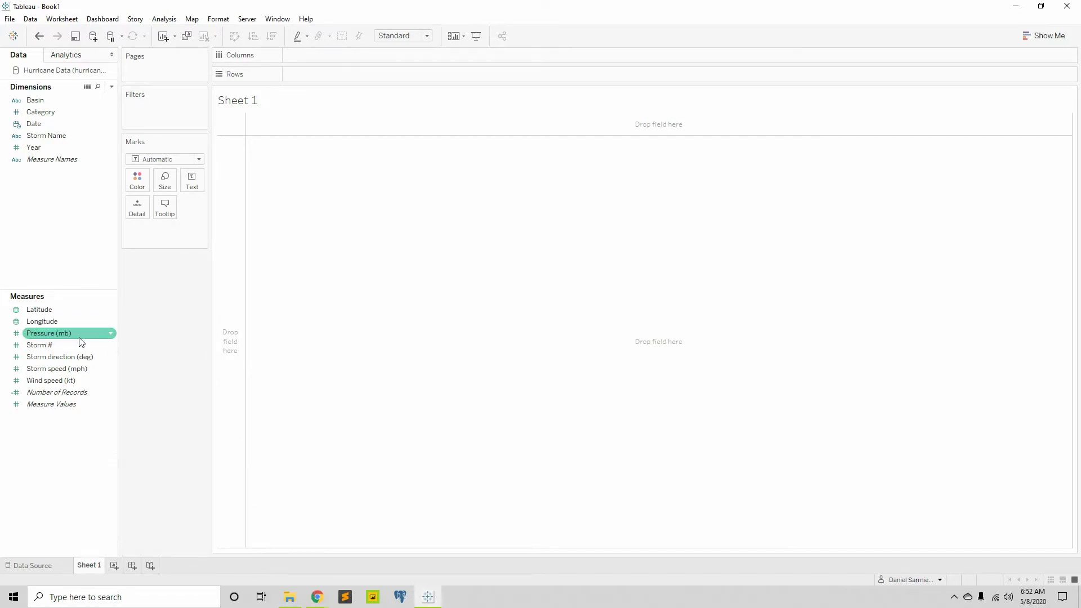
{"action": "left_click", "coordinate": [40, 313]}
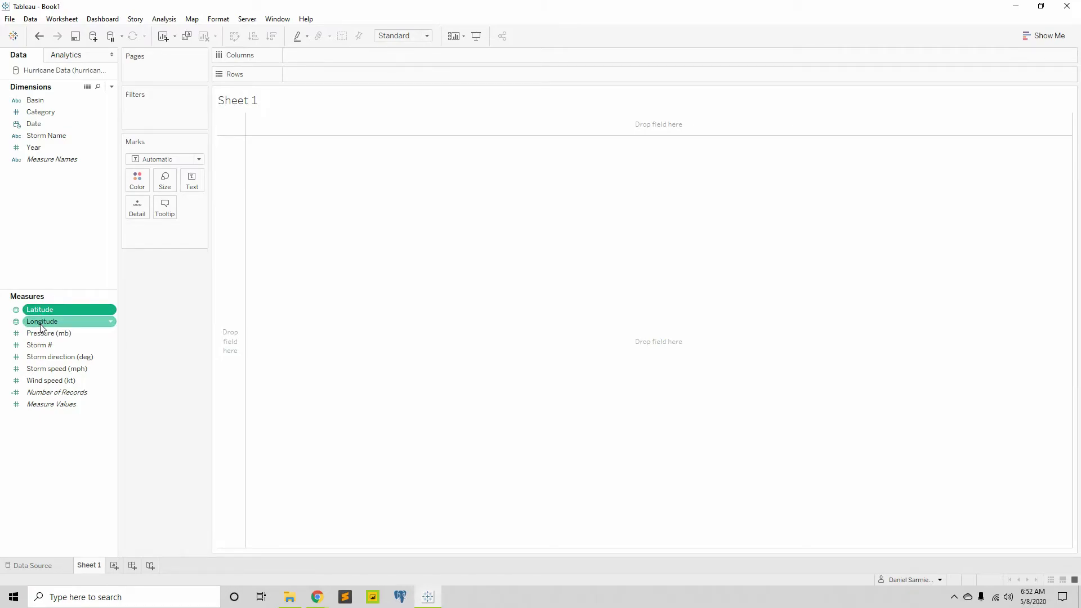
{"action": "left_click", "coordinate": [41, 325]}
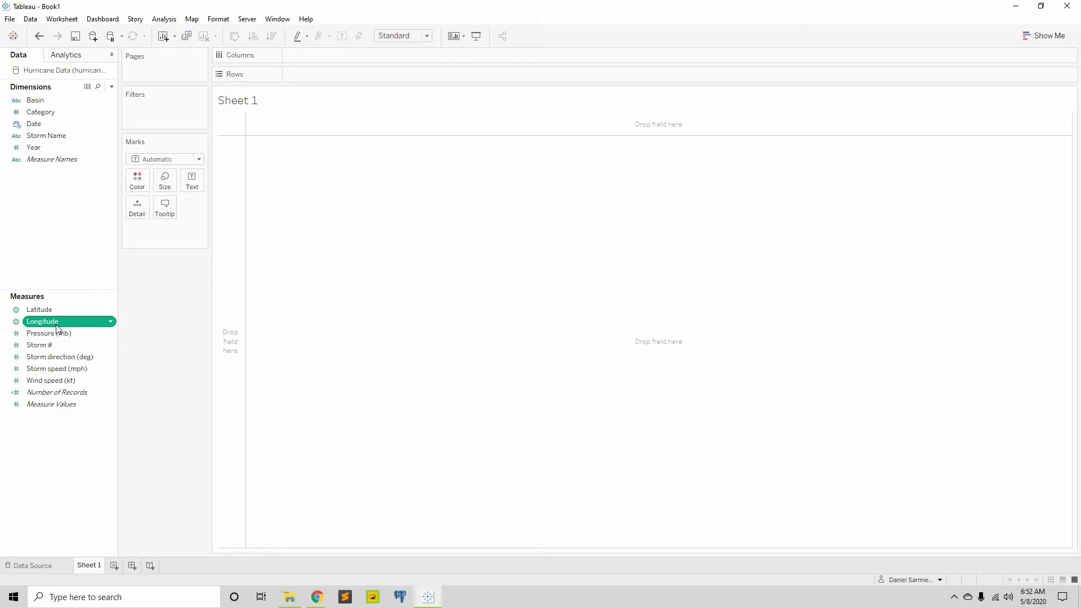
{"action": "left_click", "coordinate": [45, 566]}
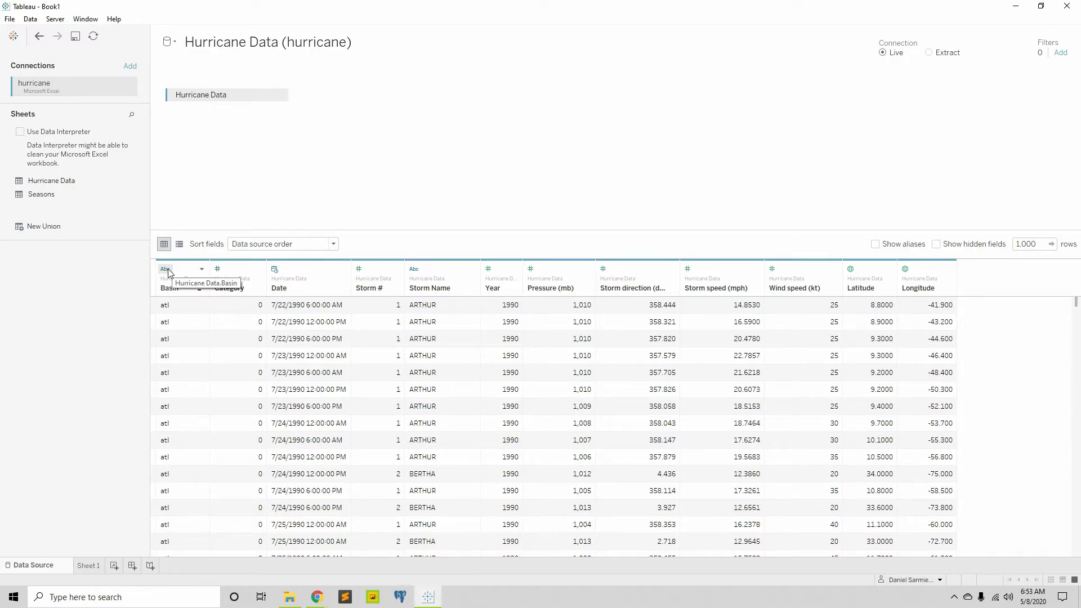
{"action": "left_click", "coordinate": [168, 268]}
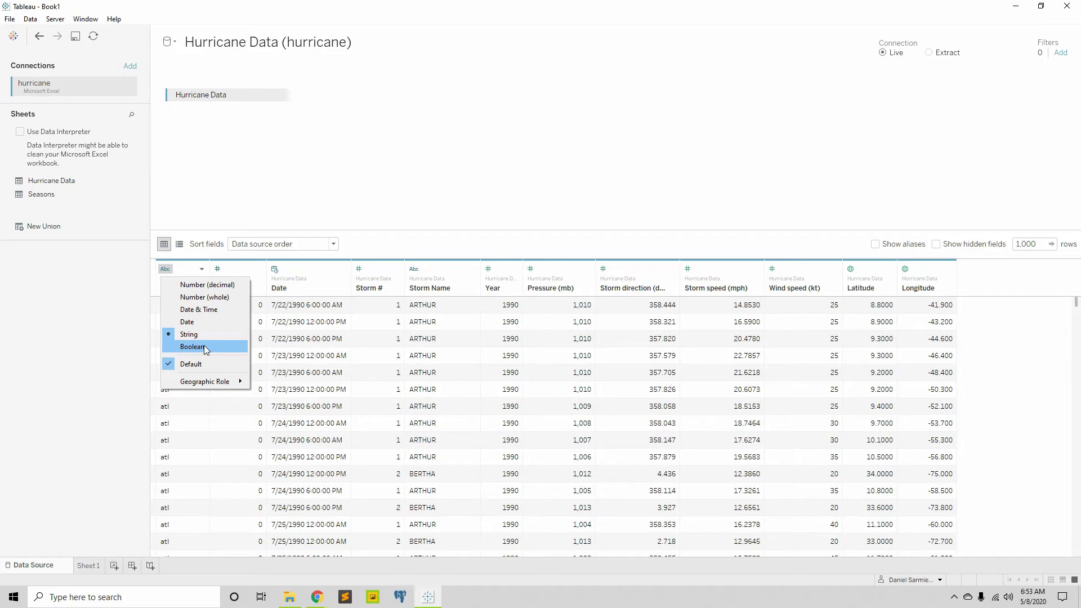
{"action": "mouse_move", "coordinate": [213, 387]}
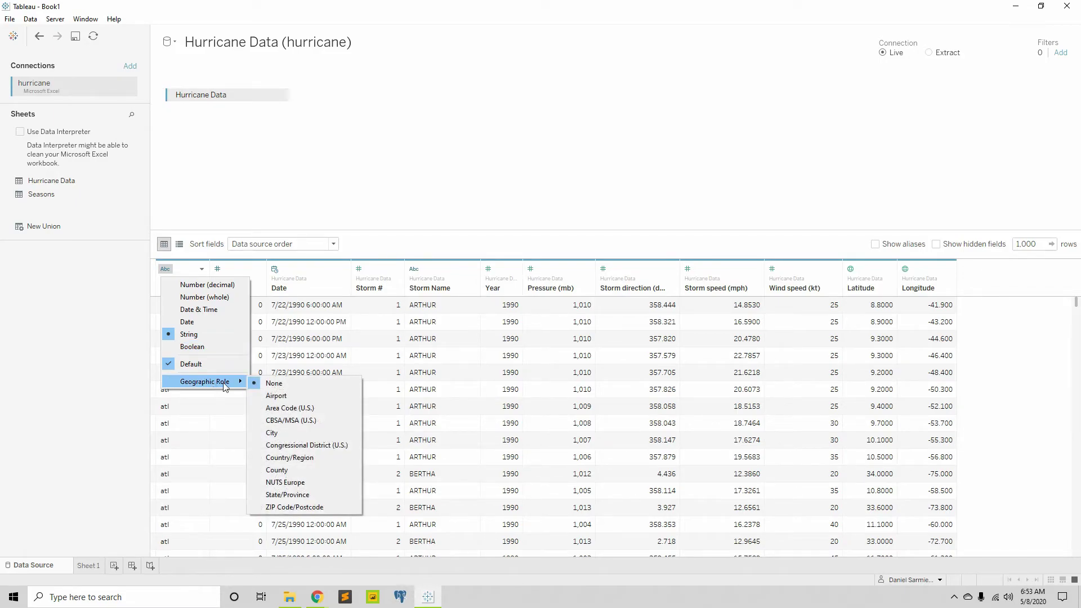
{"action": "key", "text": "Escape"}
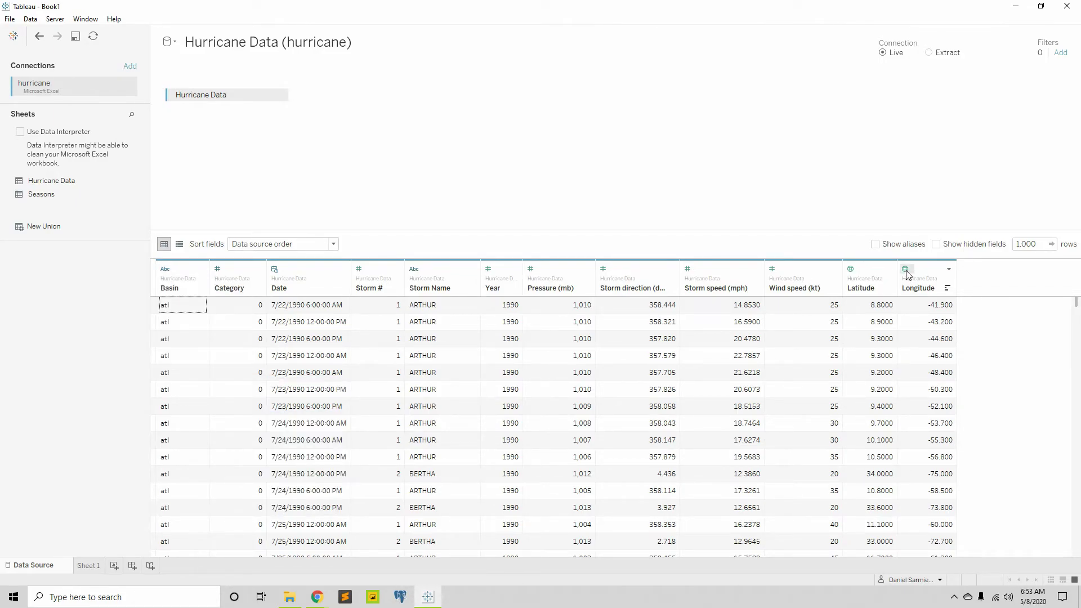
{"action": "left_click", "coordinate": [950, 269]}
{"action": "left_click", "coordinate": [906, 268]}
{"action": "left_click", "coordinate": [906, 269]}
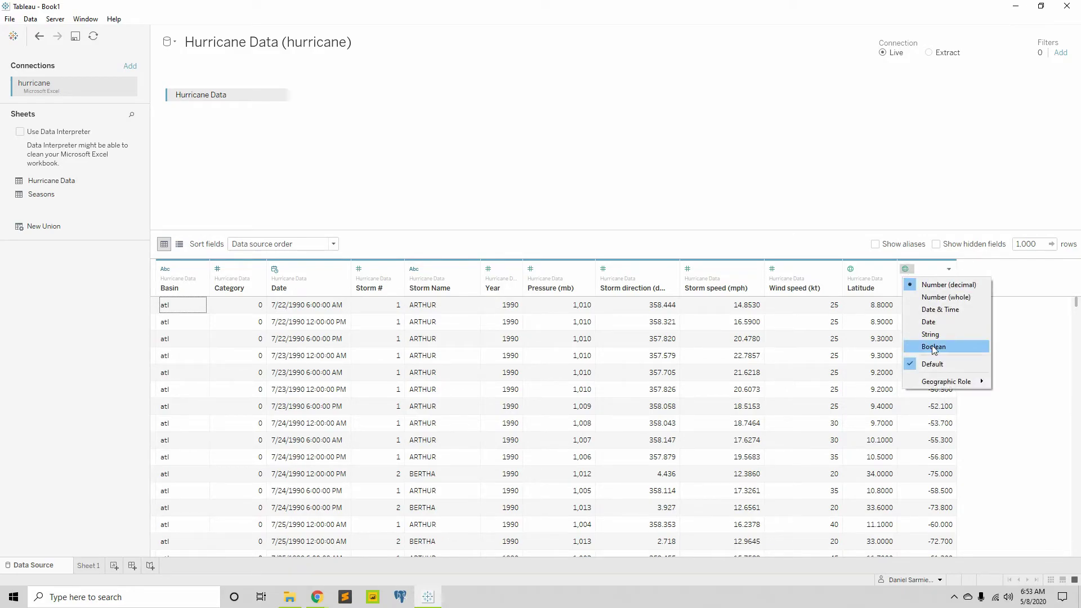
{"action": "mouse_move", "coordinate": [939, 389]}
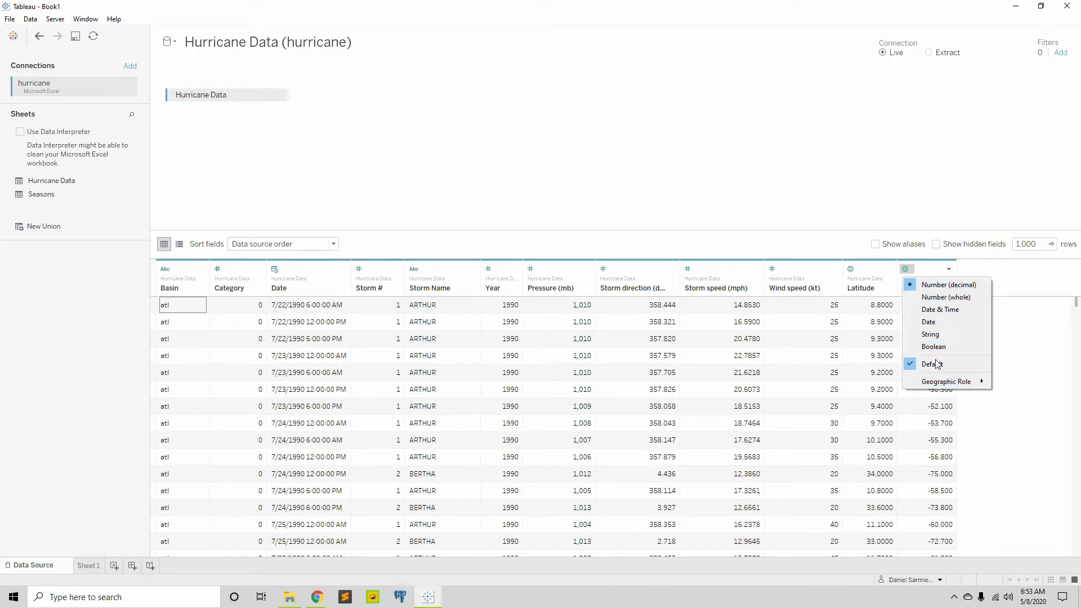
{"action": "left_click", "coordinate": [845, 499]}
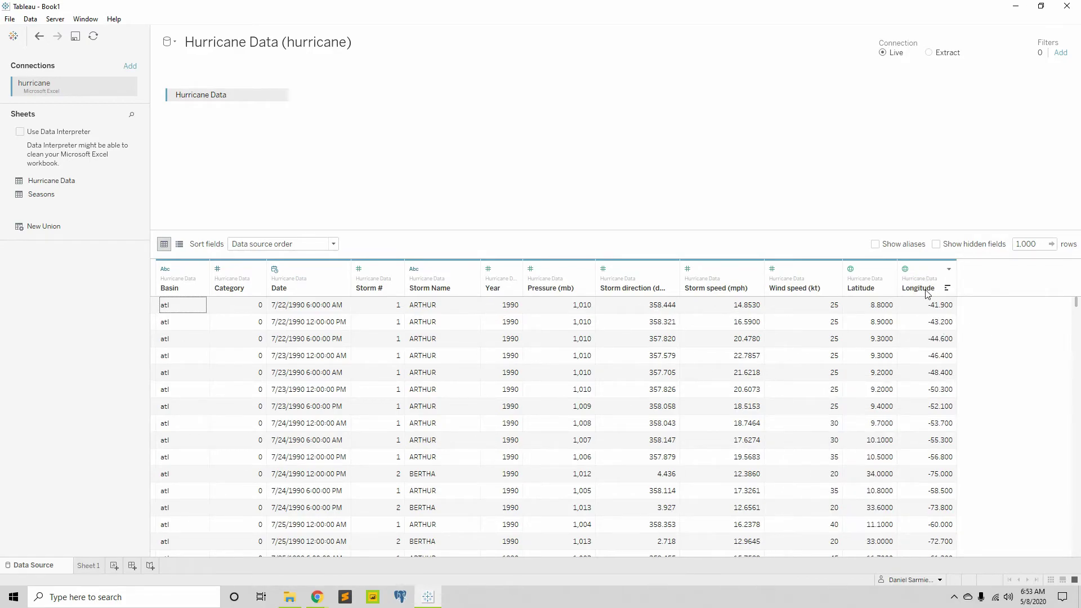
- On Sheet 1, check Storm direction (deg)'s default number format and leave it Automatic
{"action": "left_click", "coordinate": [88, 567]}
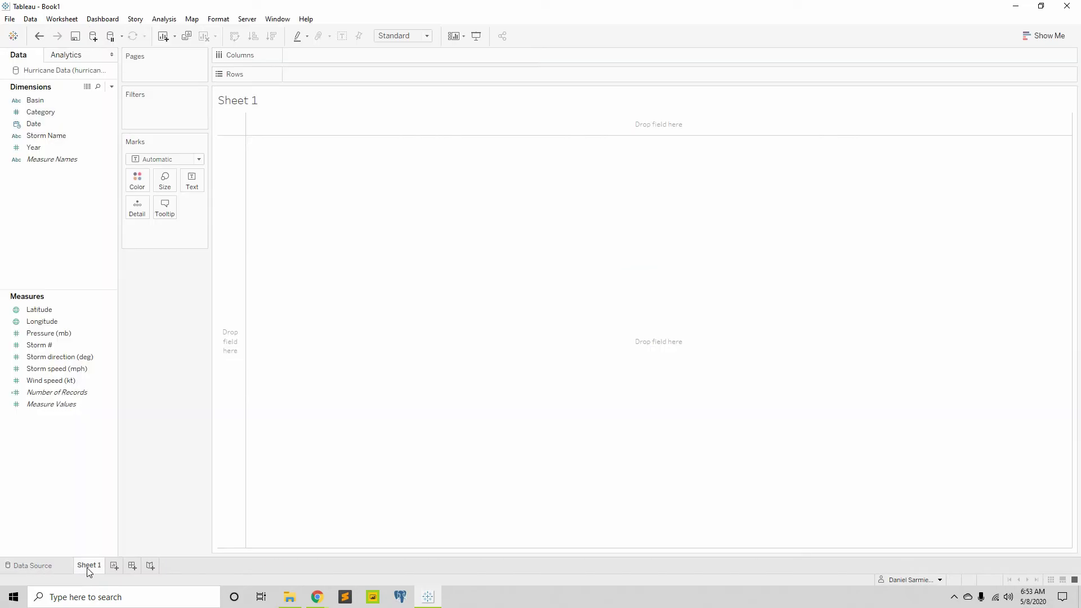
{"action": "left_click", "coordinate": [77, 161]}
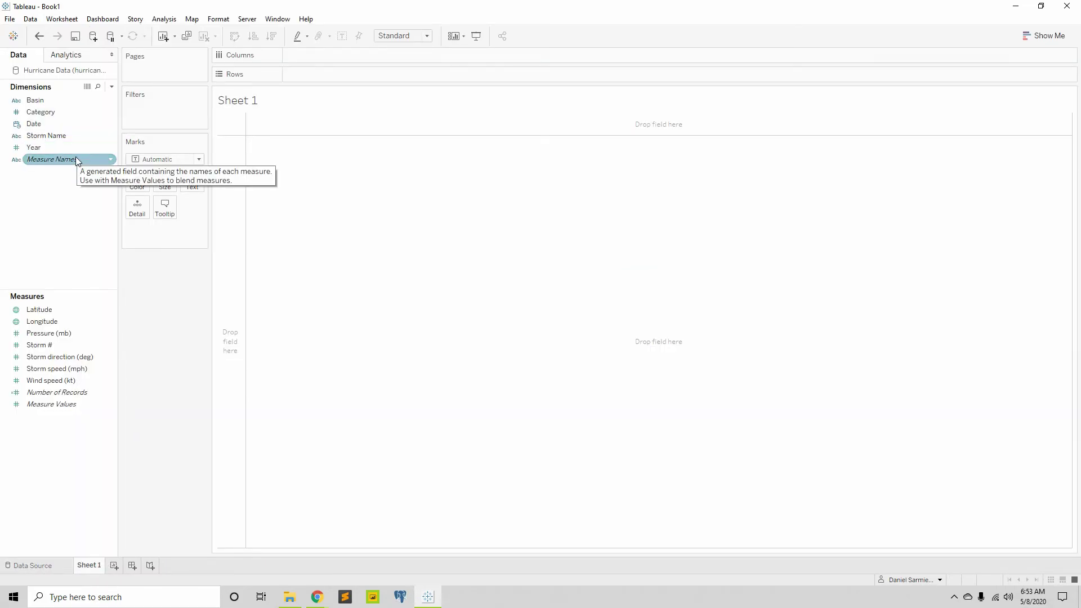
{"action": "left_click", "coordinate": [42, 325]}
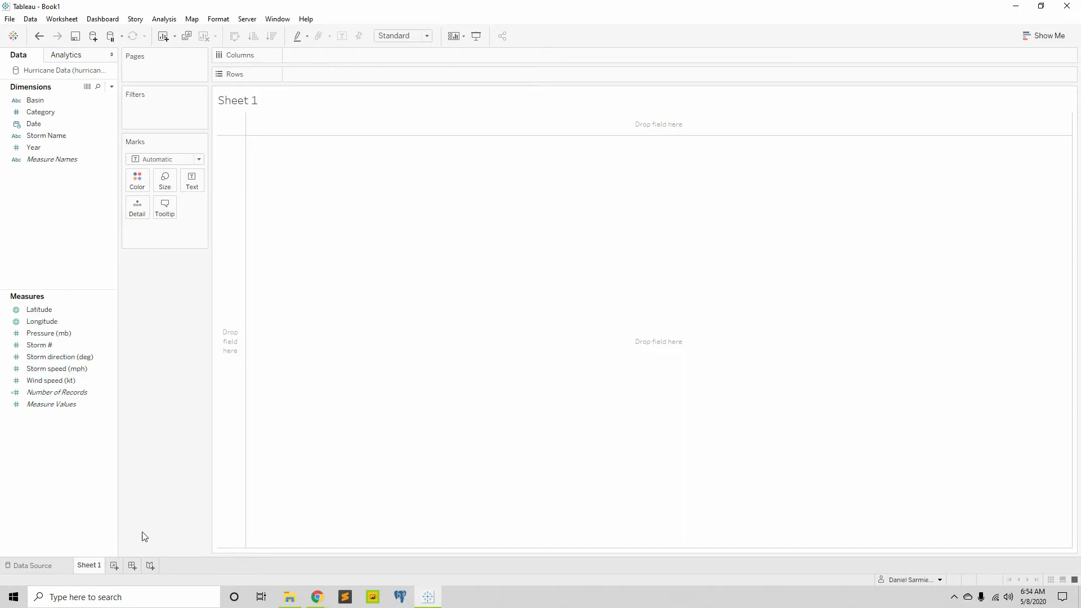
{"action": "left_click", "coordinate": [112, 361]}
{"action": "left_click", "coordinate": [112, 359]}
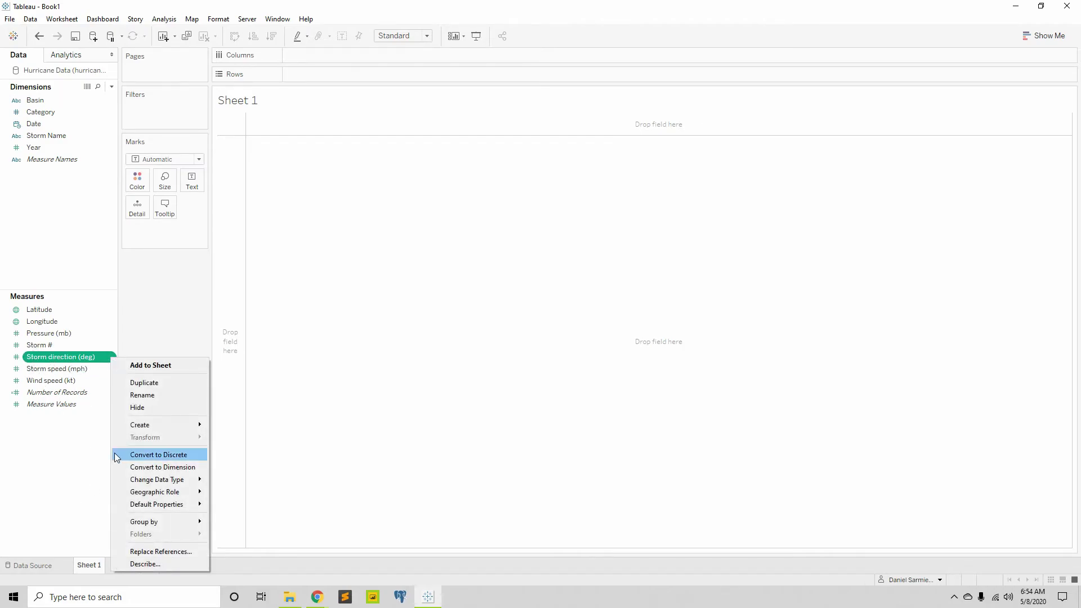
{"action": "mouse_move", "coordinate": [171, 509]}
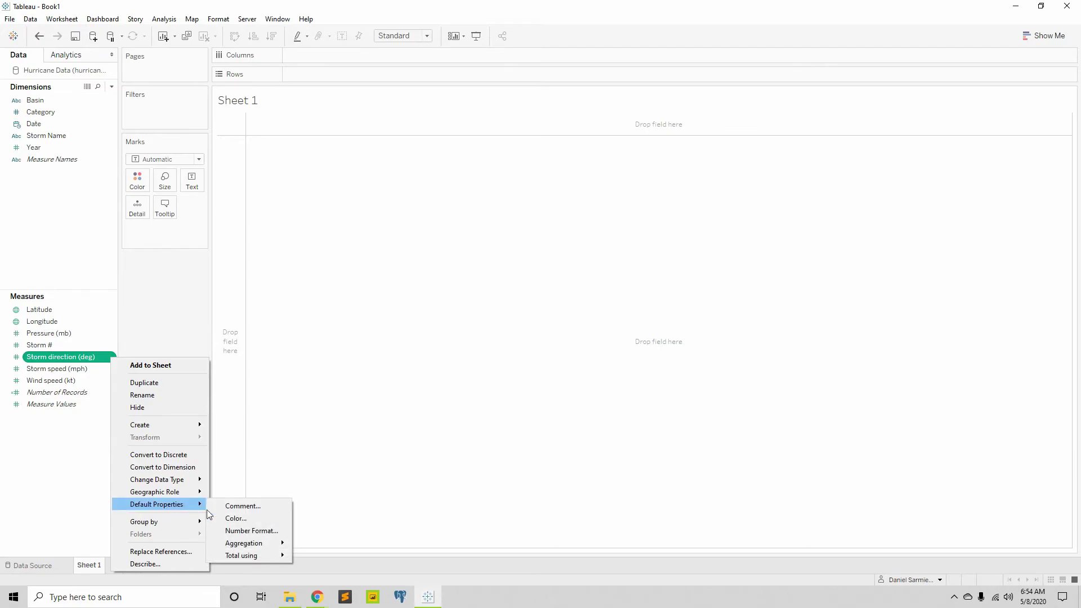
{"action": "left_click", "coordinate": [255, 531]}
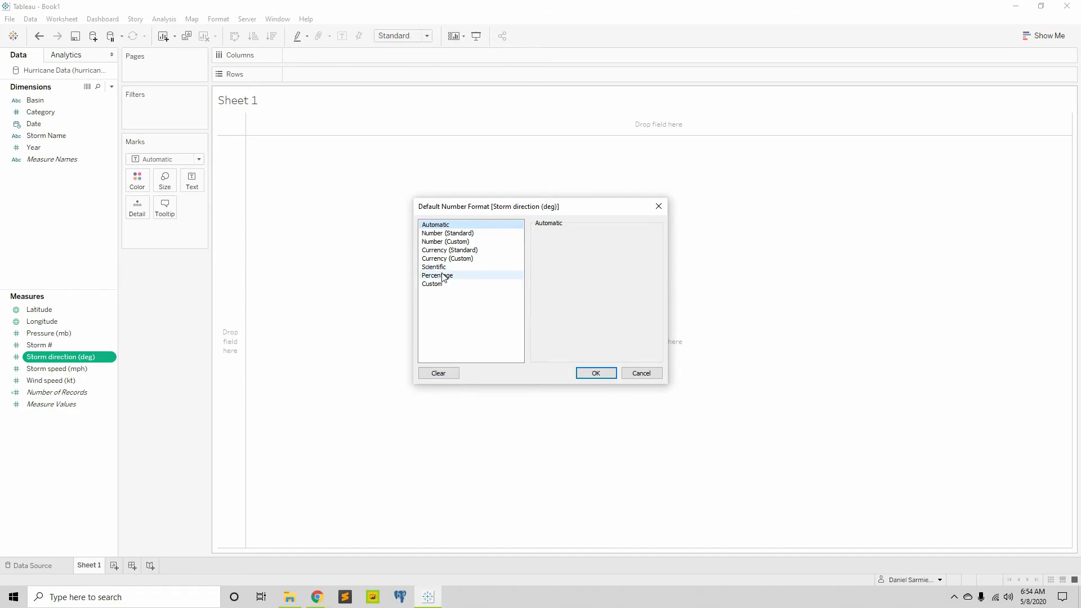
{"action": "left_click", "coordinate": [657, 209]}
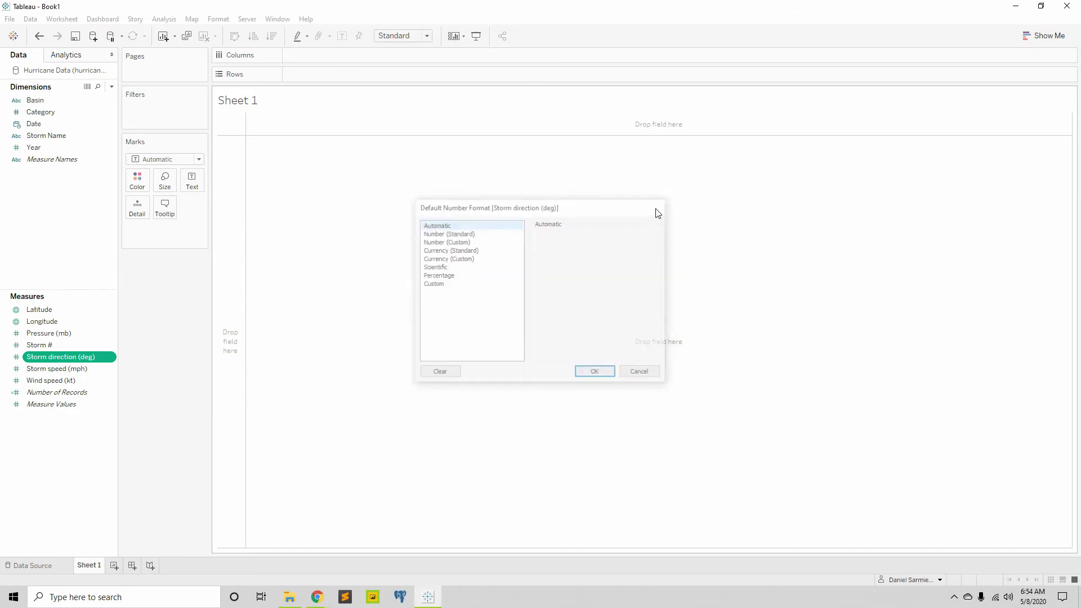
{"action": "right_click", "coordinate": [36, 127]}
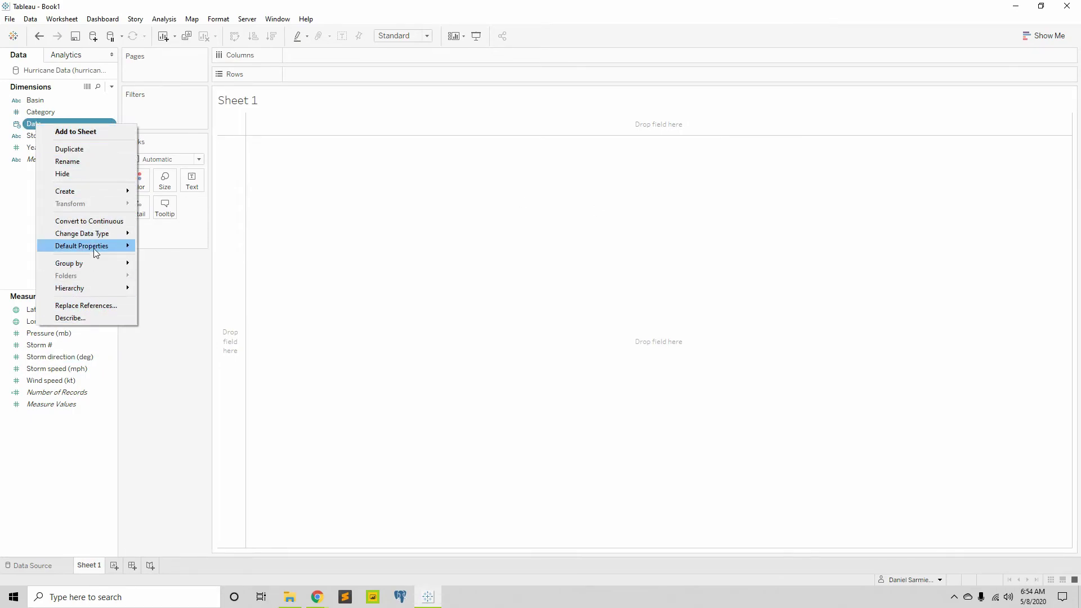
{"action": "mouse_move", "coordinate": [94, 250]}
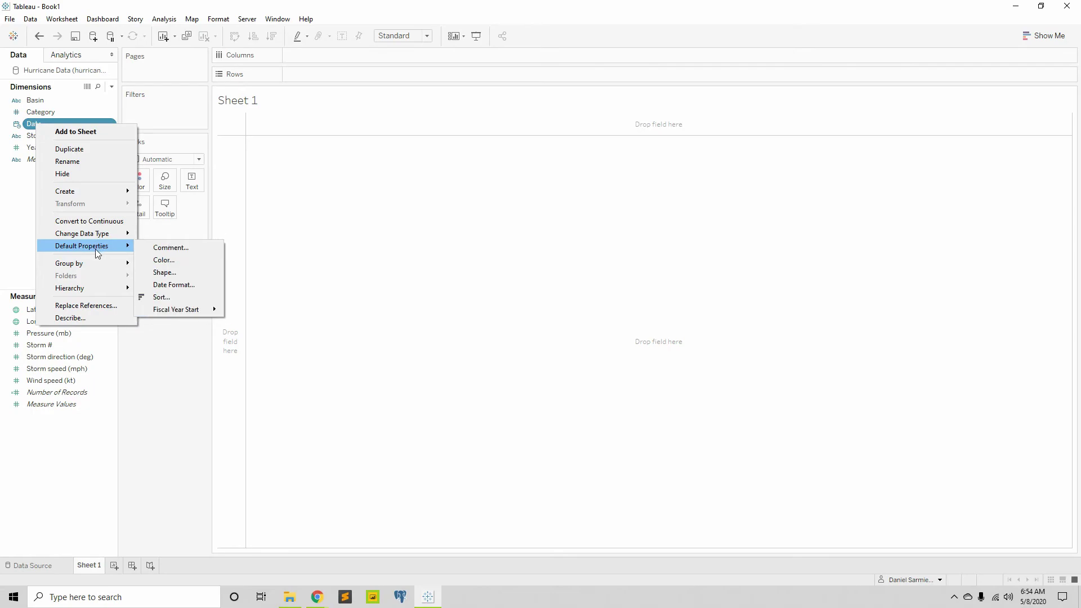
{"action": "left_click", "coordinate": [172, 285]}
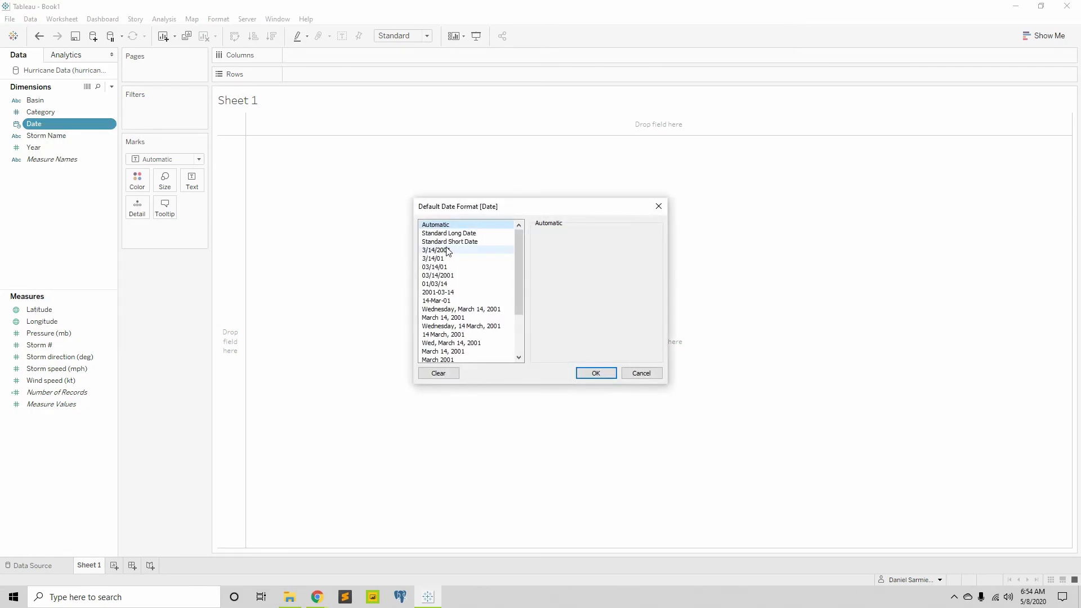
{"action": "scroll", "coordinate": [474, 282], "scroll_direction": "down", "scroll_amount": 3}
{"action": "scroll", "coordinate": [478, 286], "scroll_direction": "up", "scroll_amount": 3}
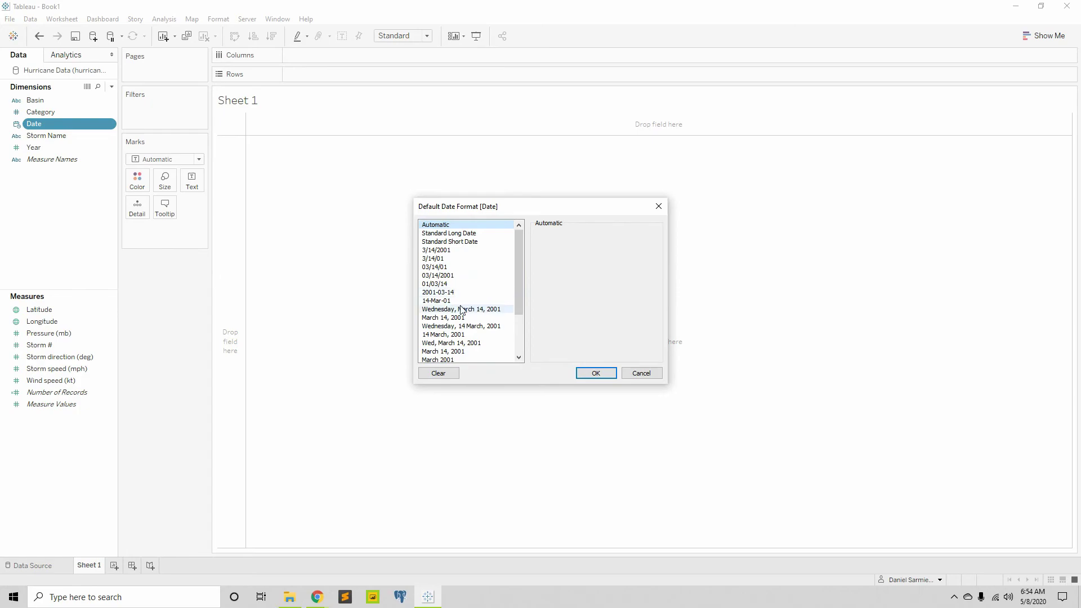
{"action": "scroll", "coordinate": [467, 291], "scroll_direction": "down", "scroll_amount": 3}
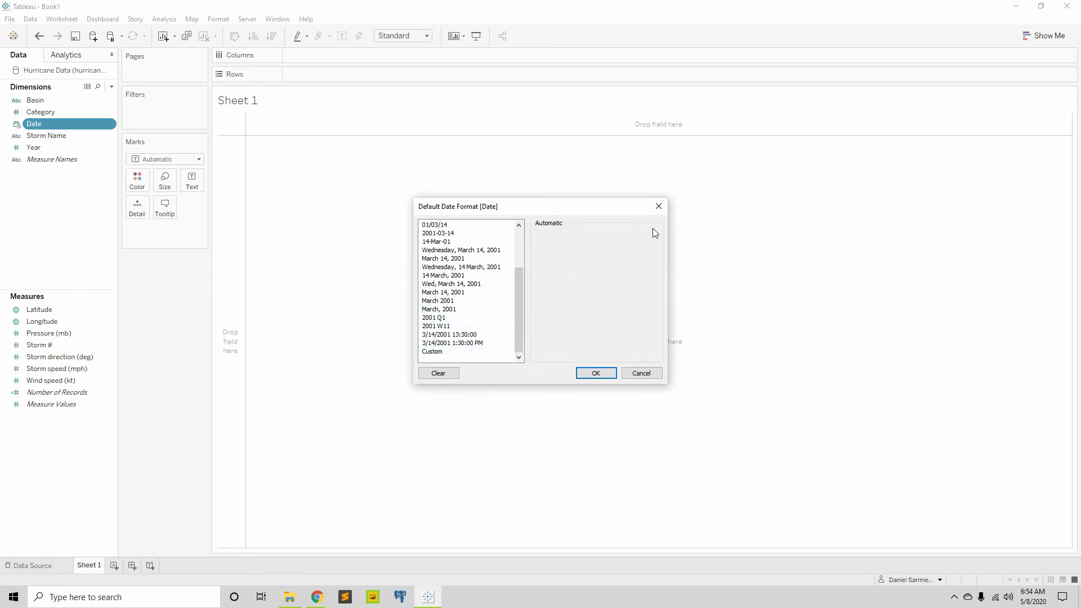
{"action": "left_click", "coordinate": [661, 209]}
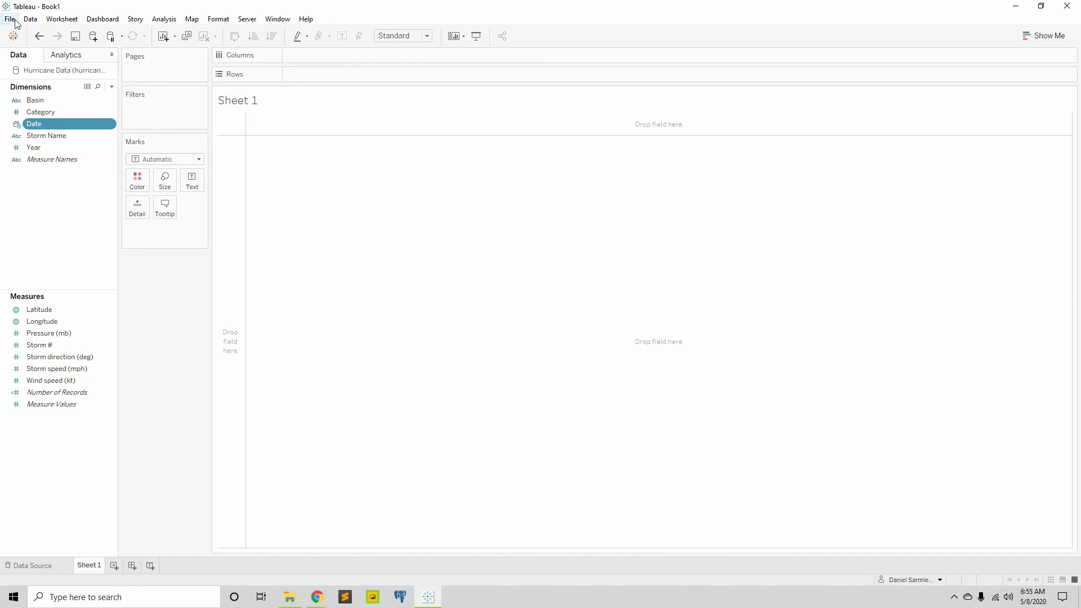
{"action": "left_click", "coordinate": [32, 20]}
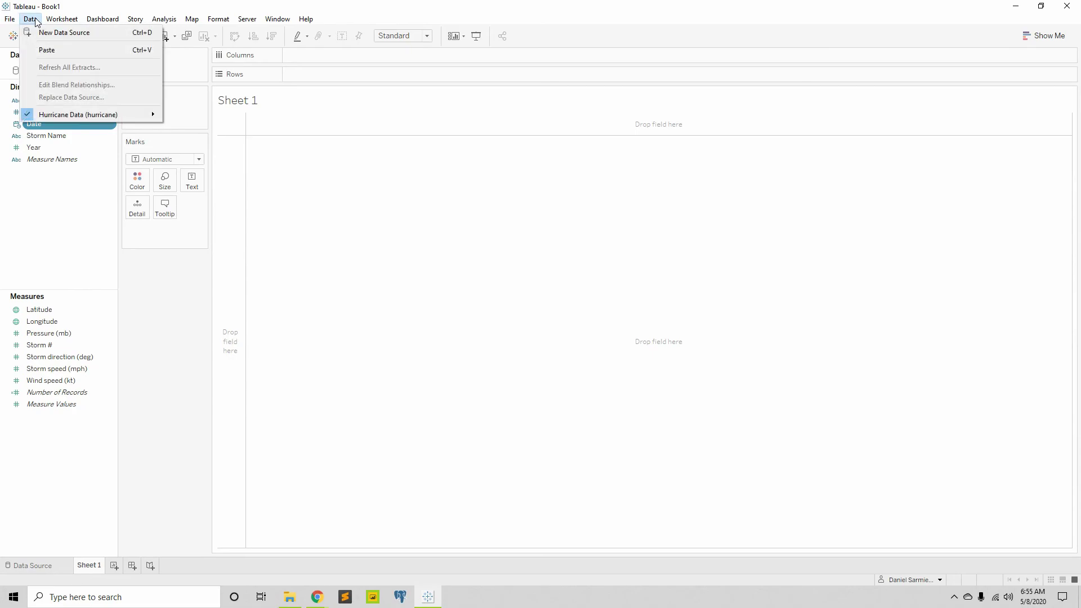
{"action": "mouse_move", "coordinate": [70, 113]}
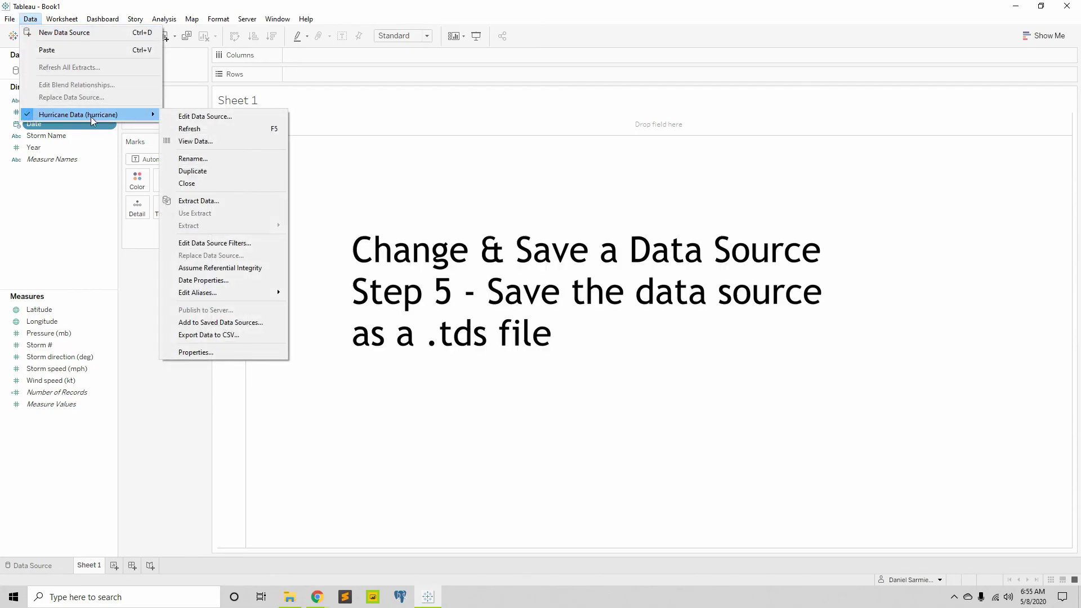
{"action": "left_click", "coordinate": [246, 323]}
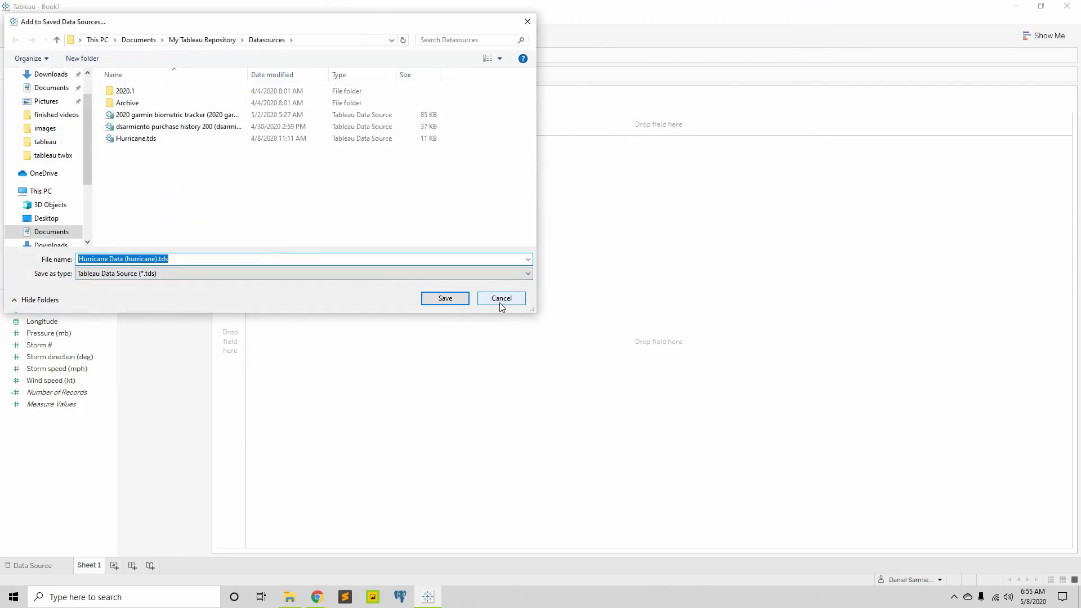
{"action": "left_click", "coordinate": [528, 24]}
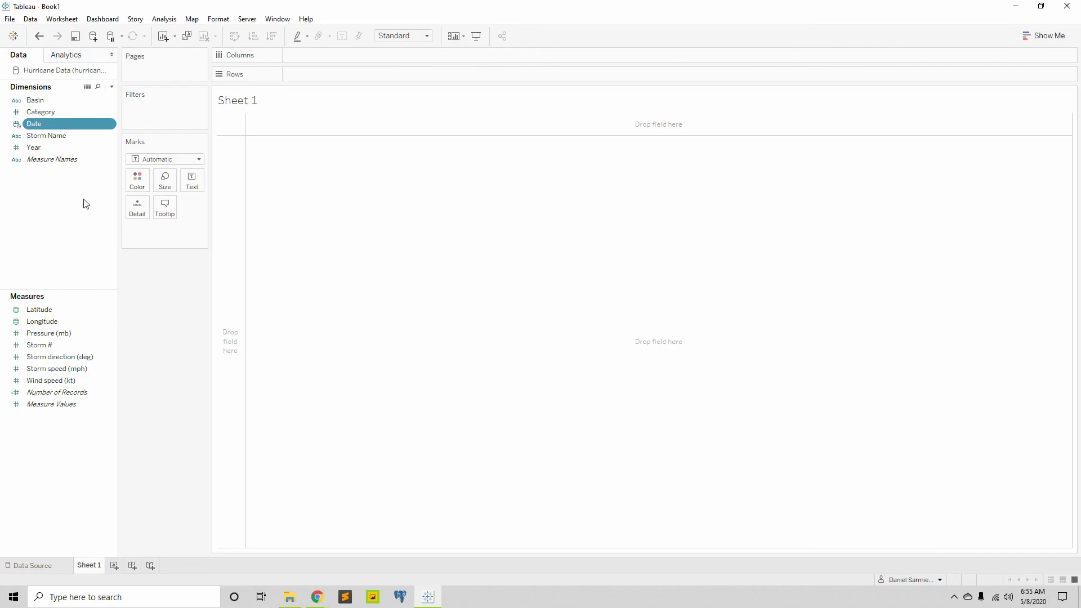